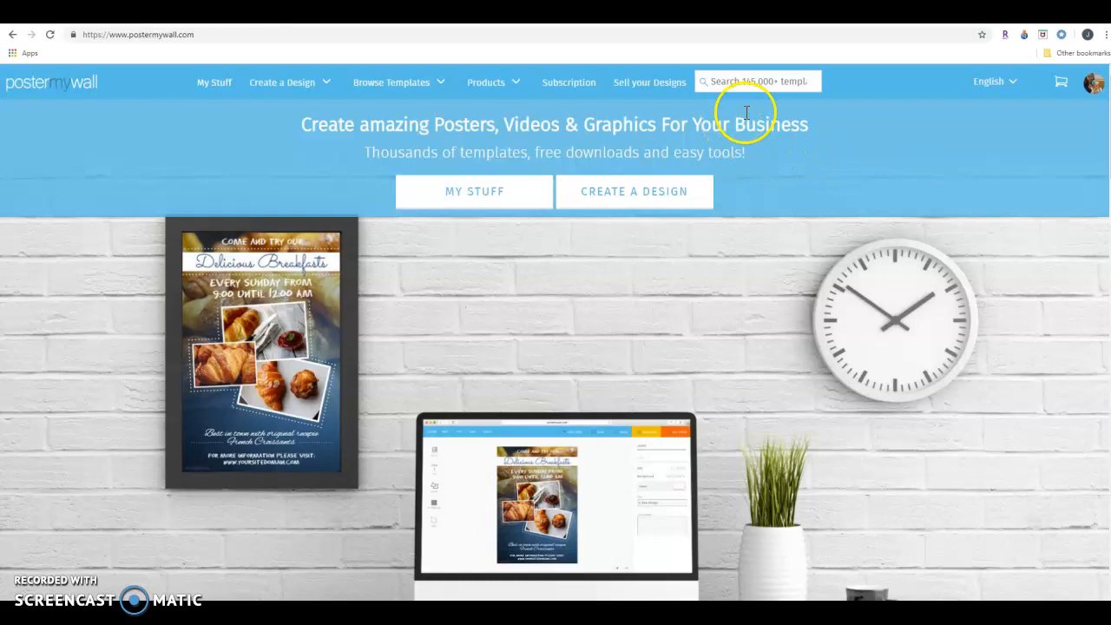
Search the design templates for "library".
{"action": "left_click", "coordinate": [720, 80]}
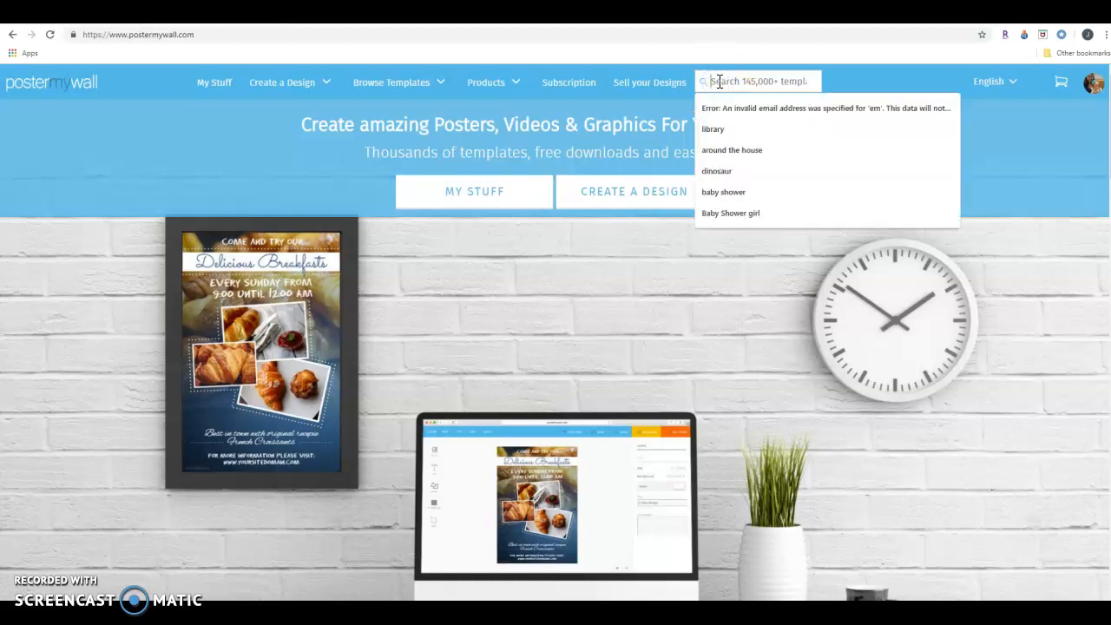
{"action": "type", "text": "library"}
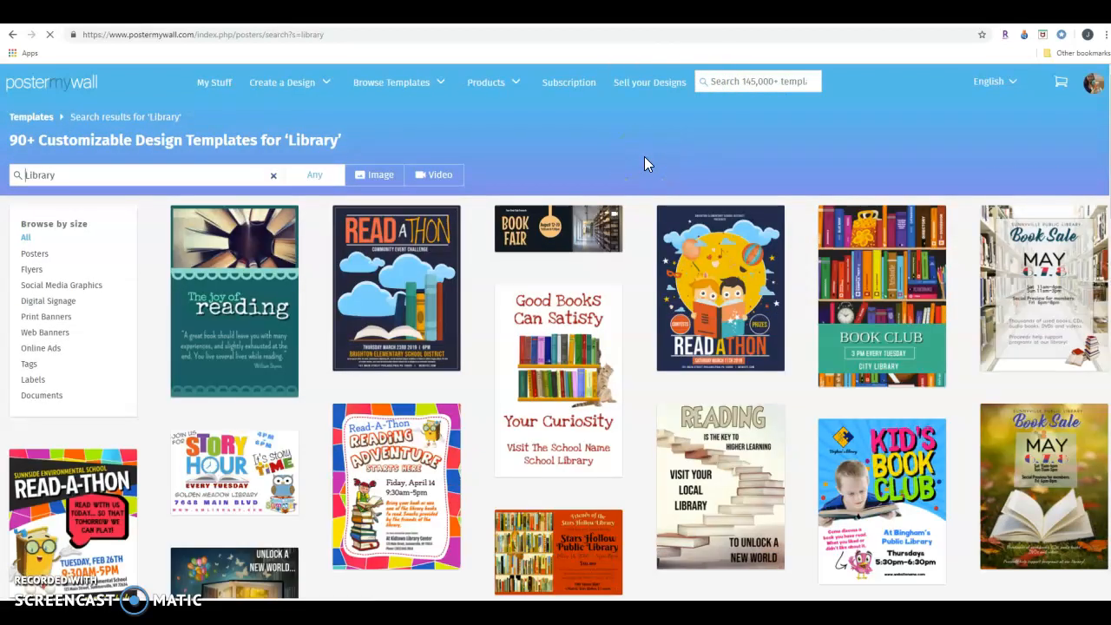
{"action": "left_click", "coordinate": [699, 245]}
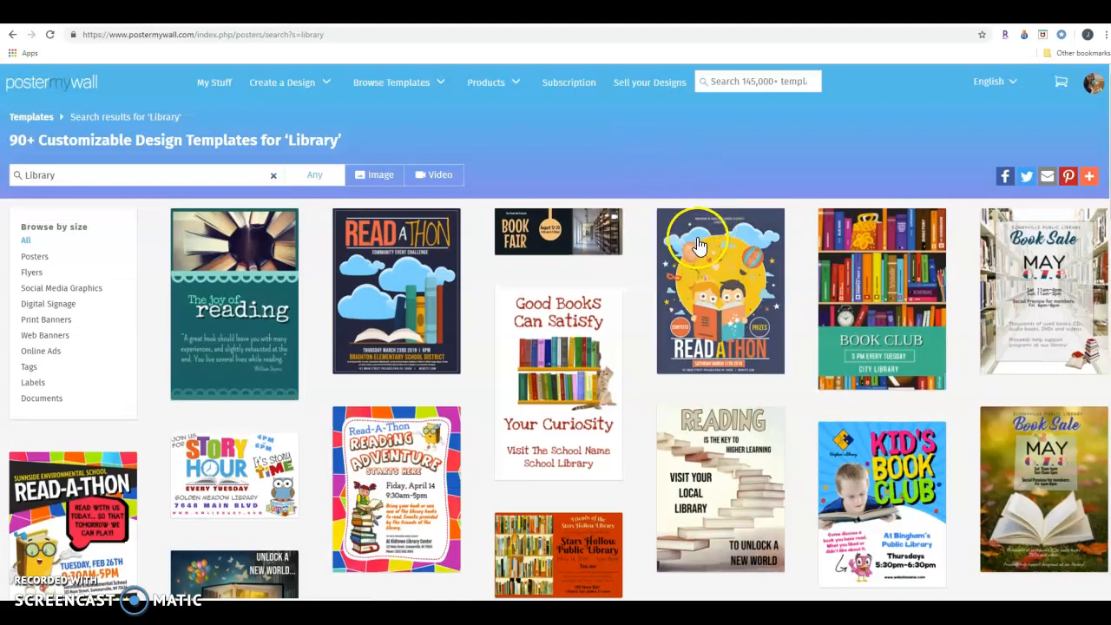
Browse the library templates and open the pink Read-A-Thon flyer with the girl reading on stacked books for customizing.
{"action": "scroll", "coordinate": [634, 256], "scroll_direction": "down", "scroll_amount": 2}
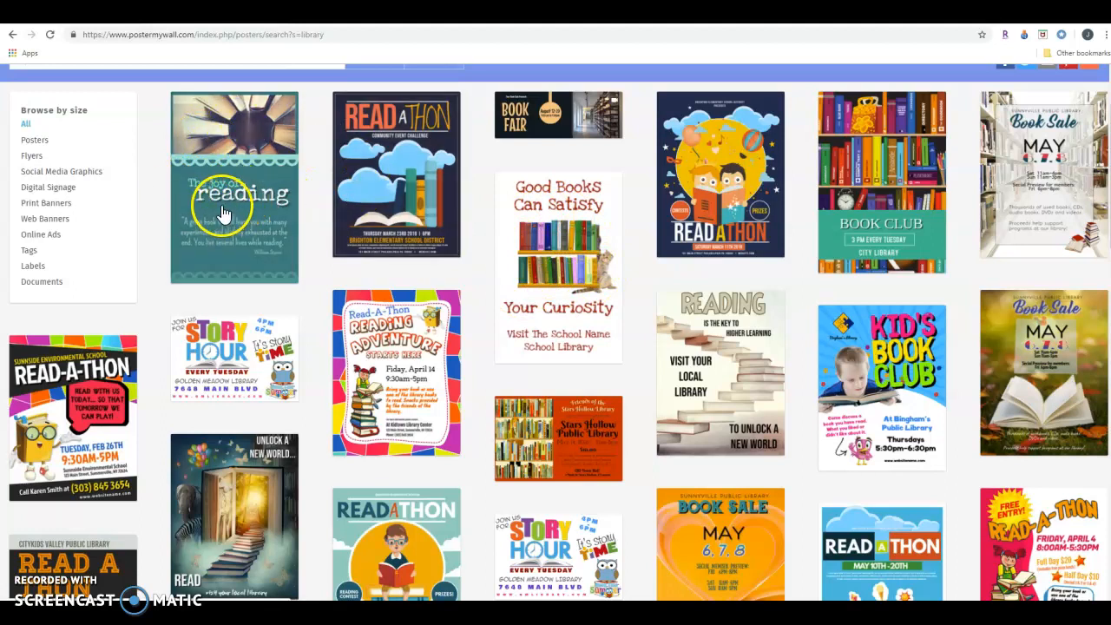
{"action": "scroll", "coordinate": [303, 256], "scroll_direction": "down", "scroll_amount": 2}
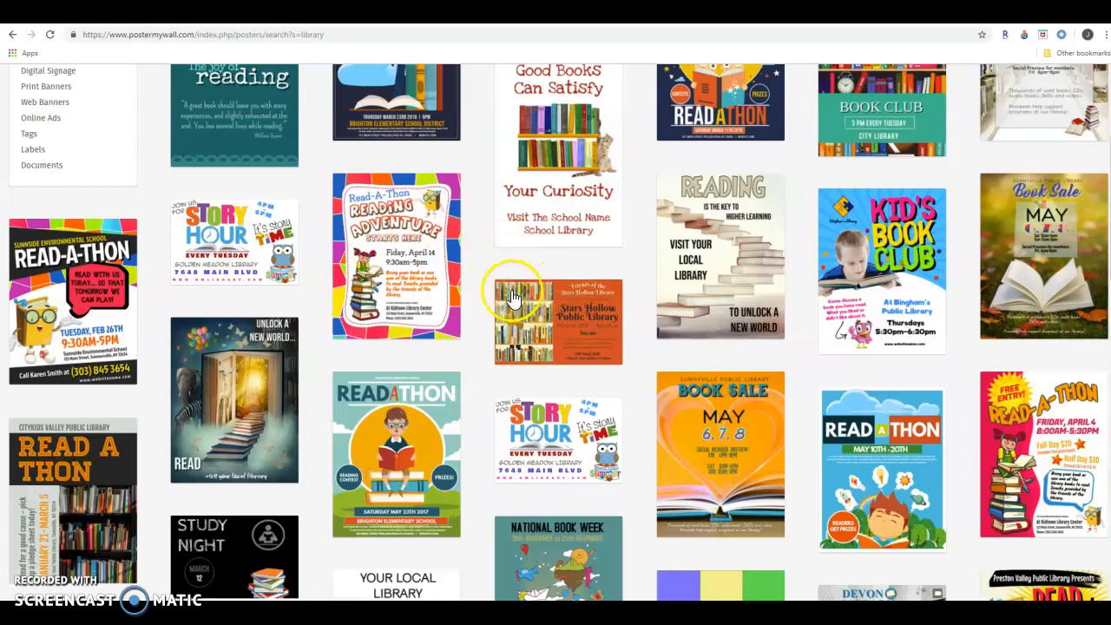
{"action": "scroll", "coordinate": [599, 276], "scroll_direction": "down", "scroll_amount": 6}
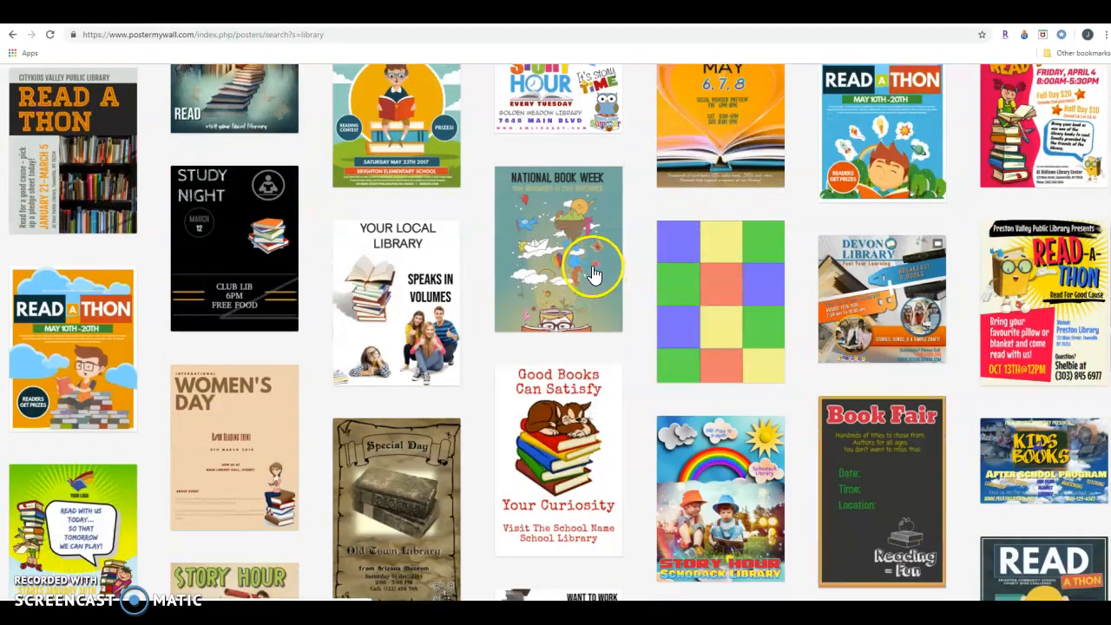
{"action": "scroll", "coordinate": [588, 269], "scroll_direction": "down", "scroll_amount": 3}
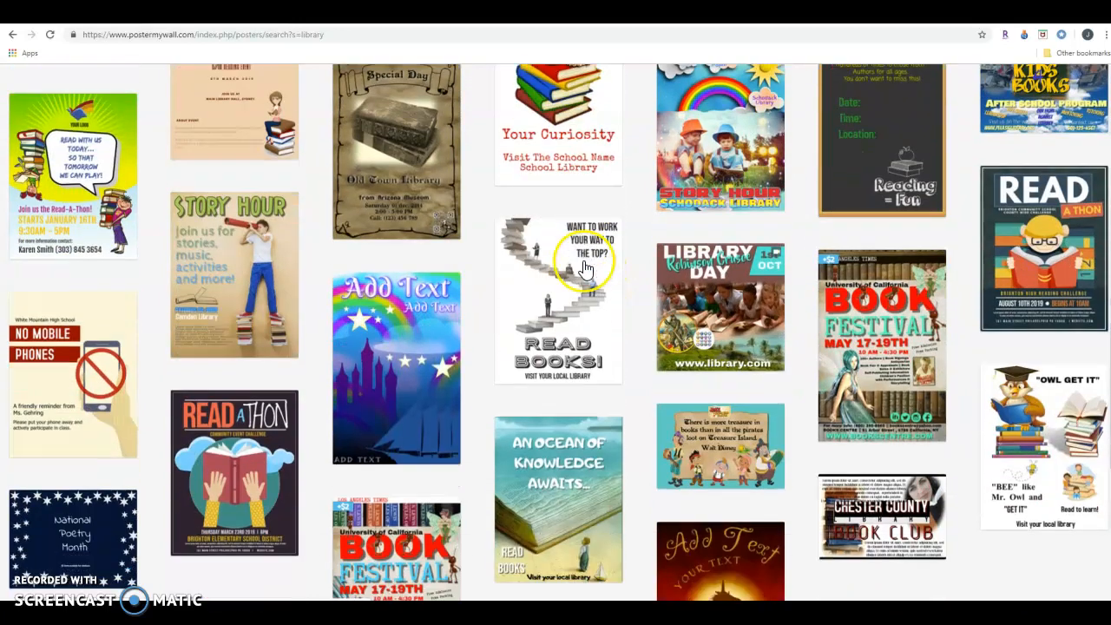
{"action": "scroll", "coordinate": [586, 268], "scroll_direction": "down", "scroll_amount": 1}
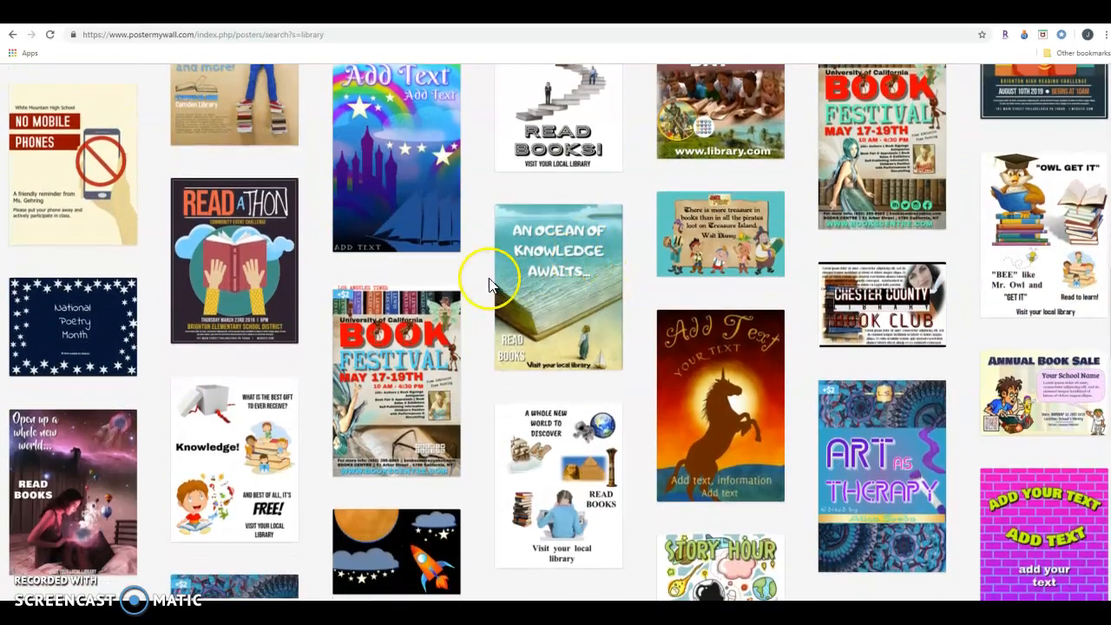
{"action": "scroll", "coordinate": [992, 372], "scroll_direction": "up", "scroll_amount": 4}
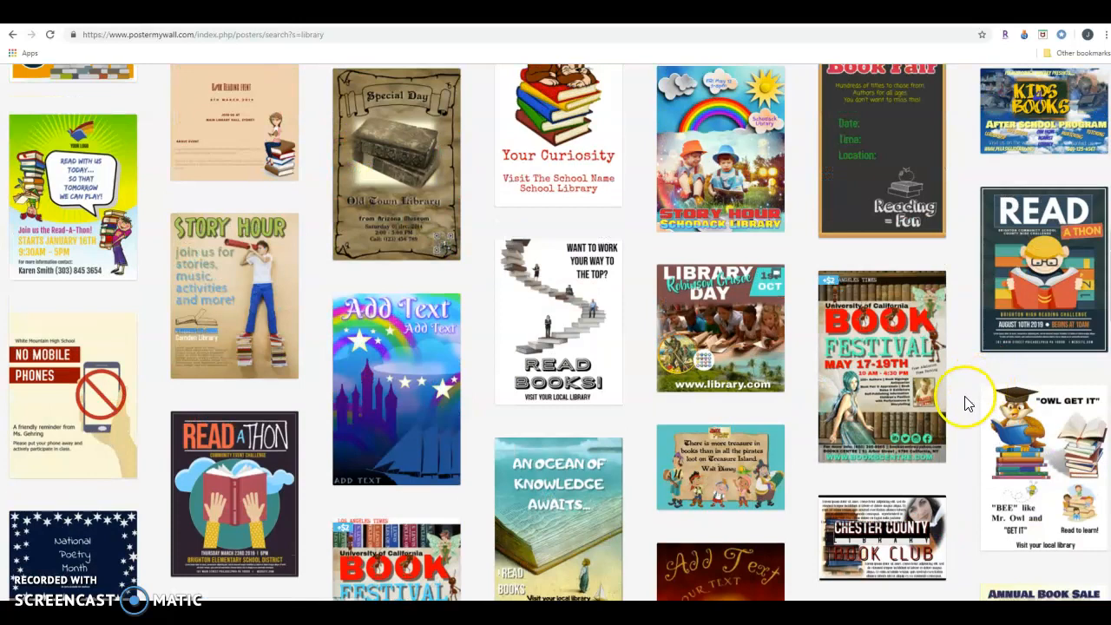
{"action": "scroll", "coordinate": [977, 404], "scroll_direction": "up", "scroll_amount": 4}
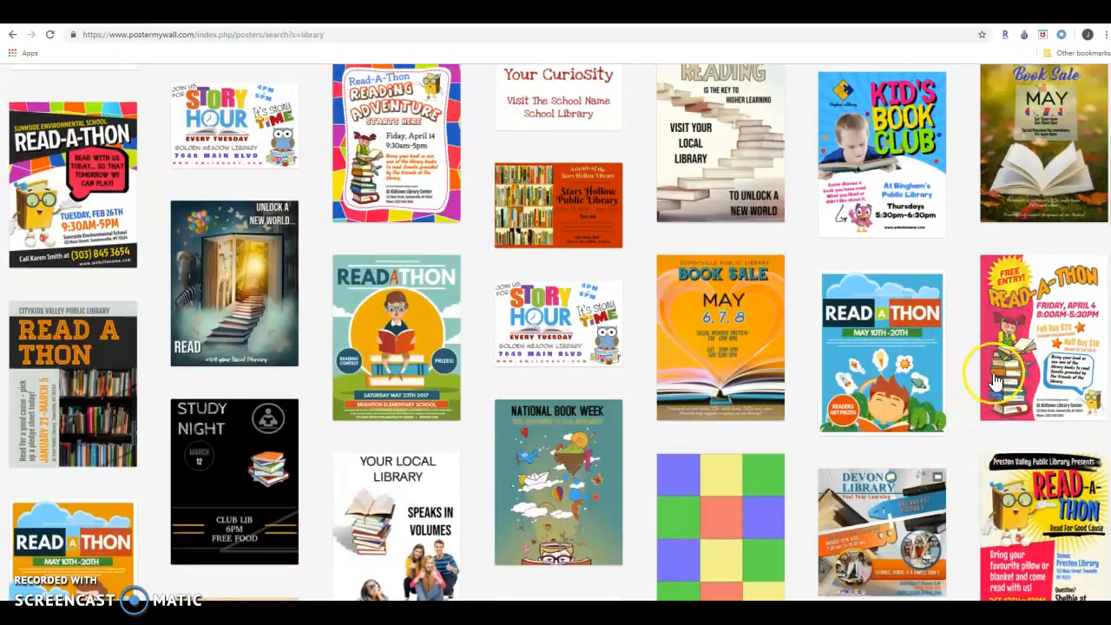
{"action": "scroll", "coordinate": [996, 382], "scroll_direction": "up", "scroll_amount": 1}
{"action": "left_click", "coordinate": [1014, 417]}
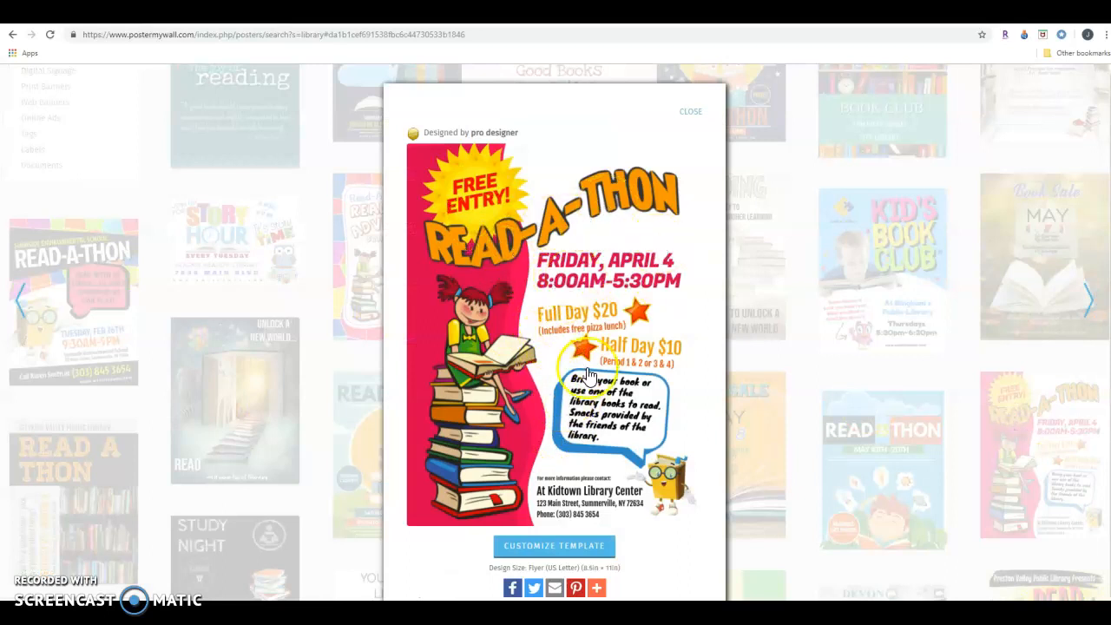
{"action": "left_click", "coordinate": [542, 549]}
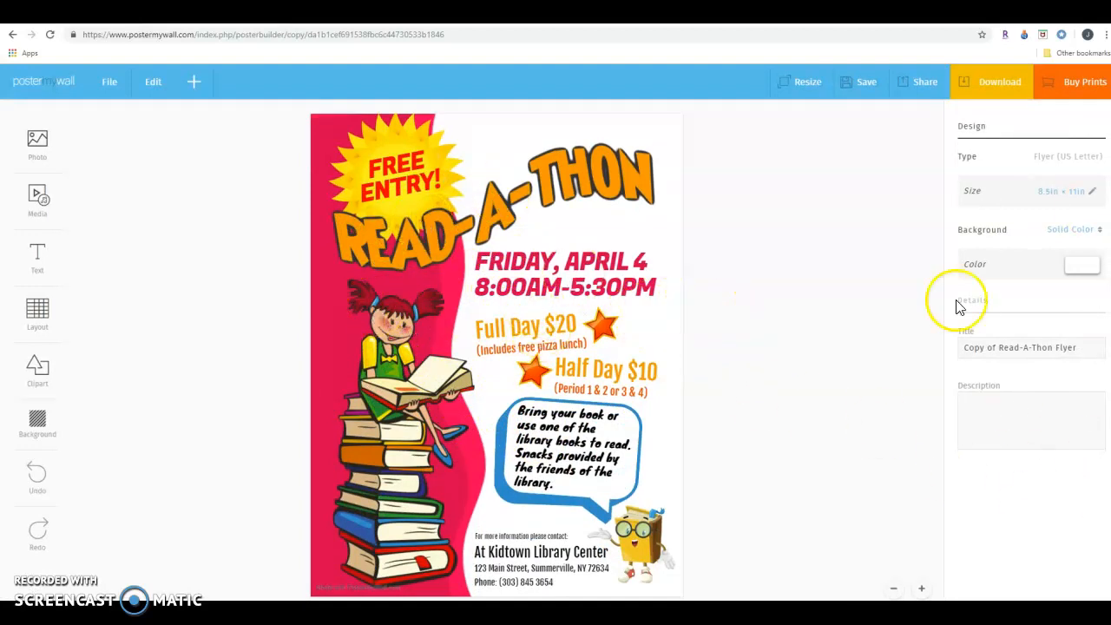
Replace the READ-A-THON heading with "Dog Man wins again", enlarge it to nearly the flyer's width and move it slightly down.
{"action": "left_click", "coordinate": [491, 210]}
{"action": "left_click", "coordinate": [490, 210]}
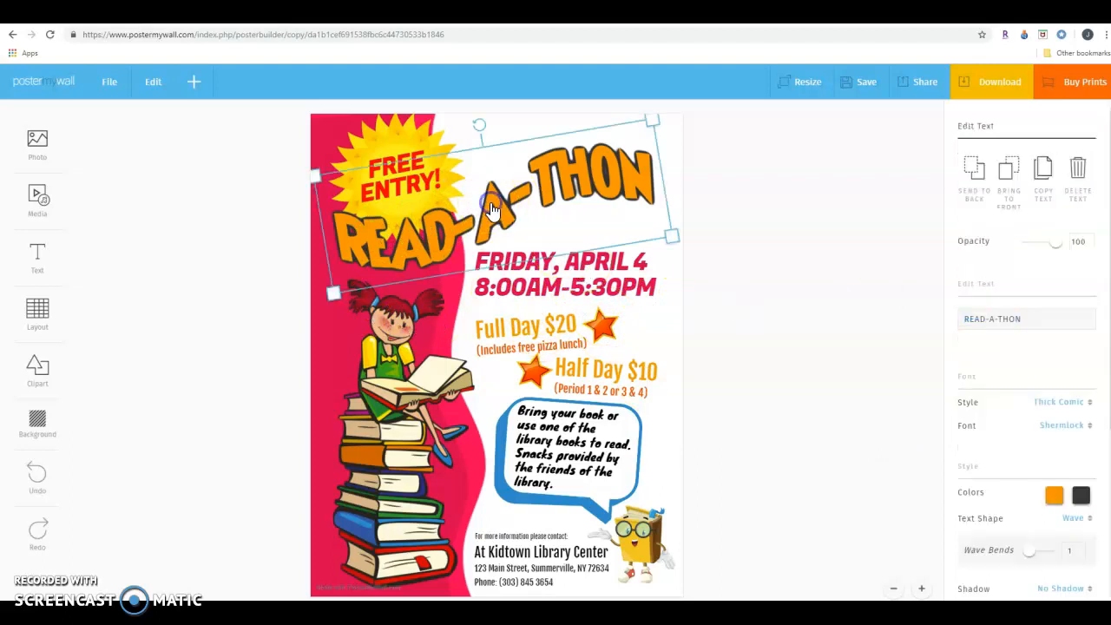
{"action": "left_click", "coordinate": [989, 292]}
{"action": "left_click", "coordinate": [626, 198]}
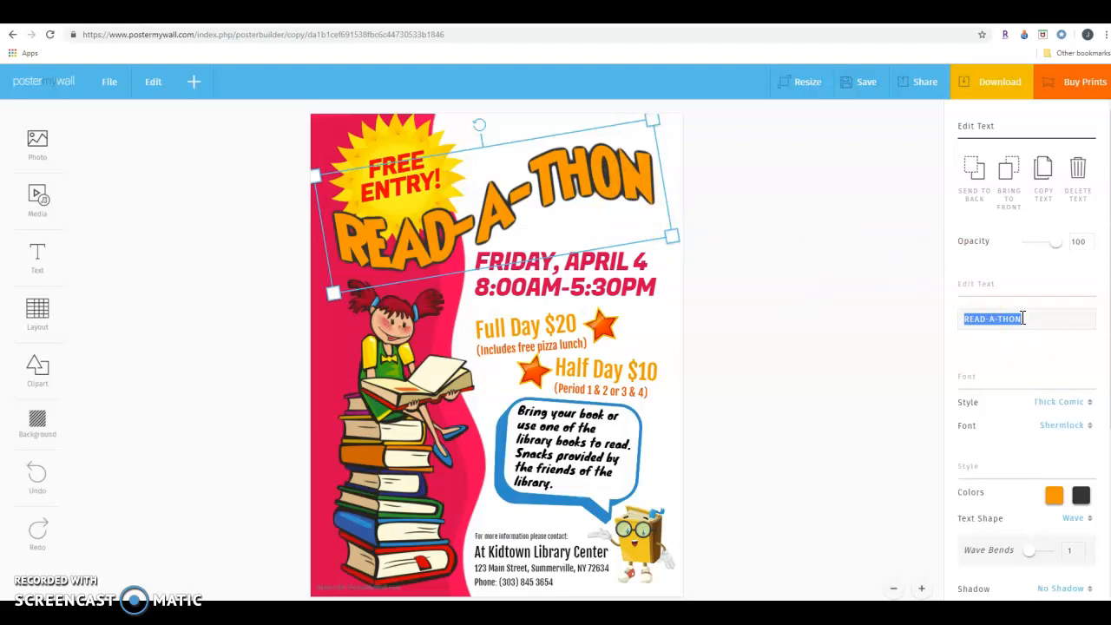
{"action": "type", "text": "The Cat"}
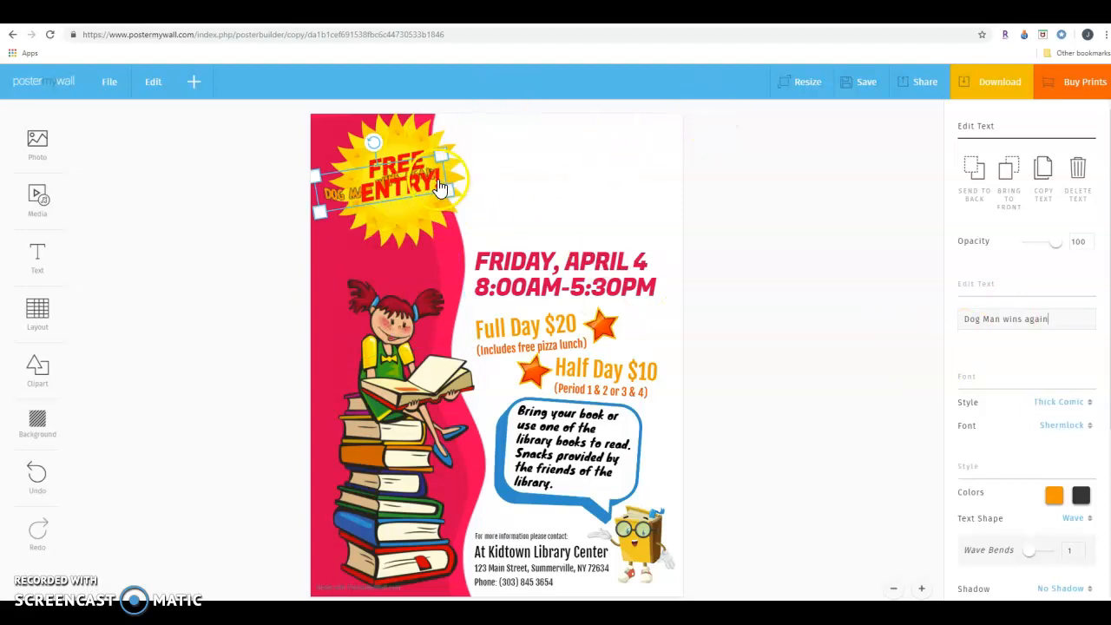
{"action": "left_click_drag", "start_coordinate": [448, 191], "coordinate": [657, 243]}
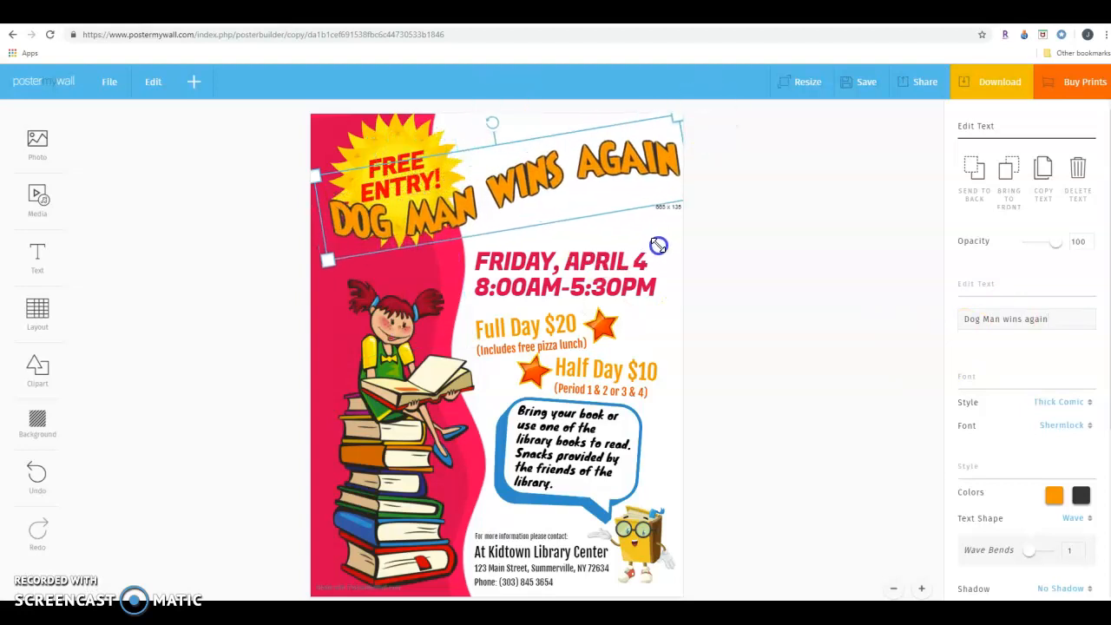
{"action": "left_click_drag", "start_coordinate": [503, 231], "coordinate": [496, 247]}
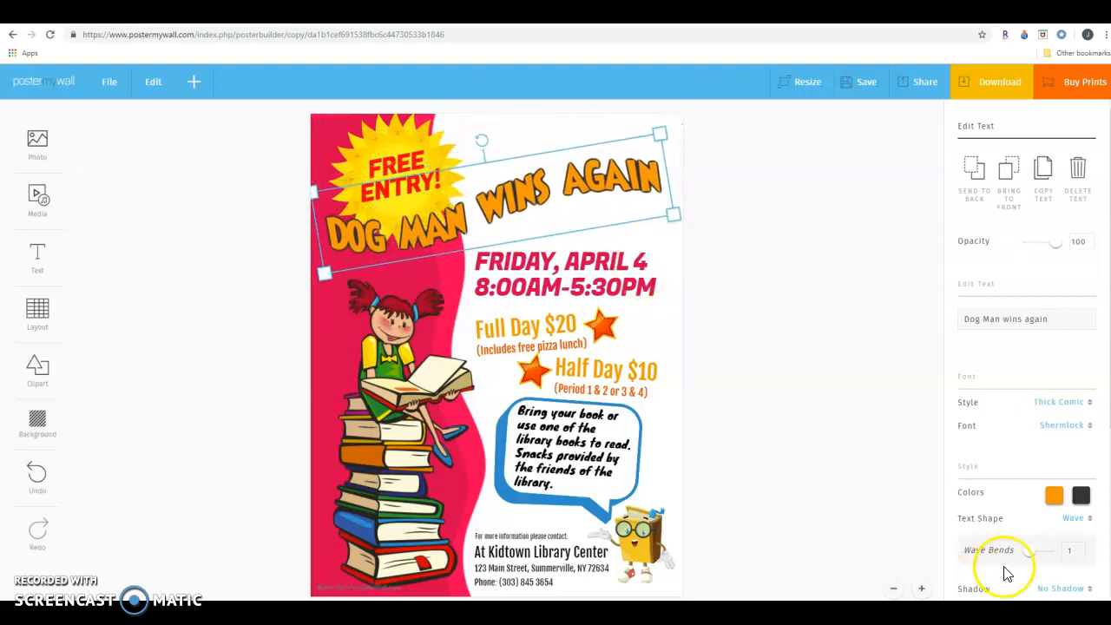
Try green and blue as the heading's fill color and return it to orange.
{"action": "left_click", "coordinate": [1055, 499]}
{"action": "left_click", "coordinate": [1010, 422]}
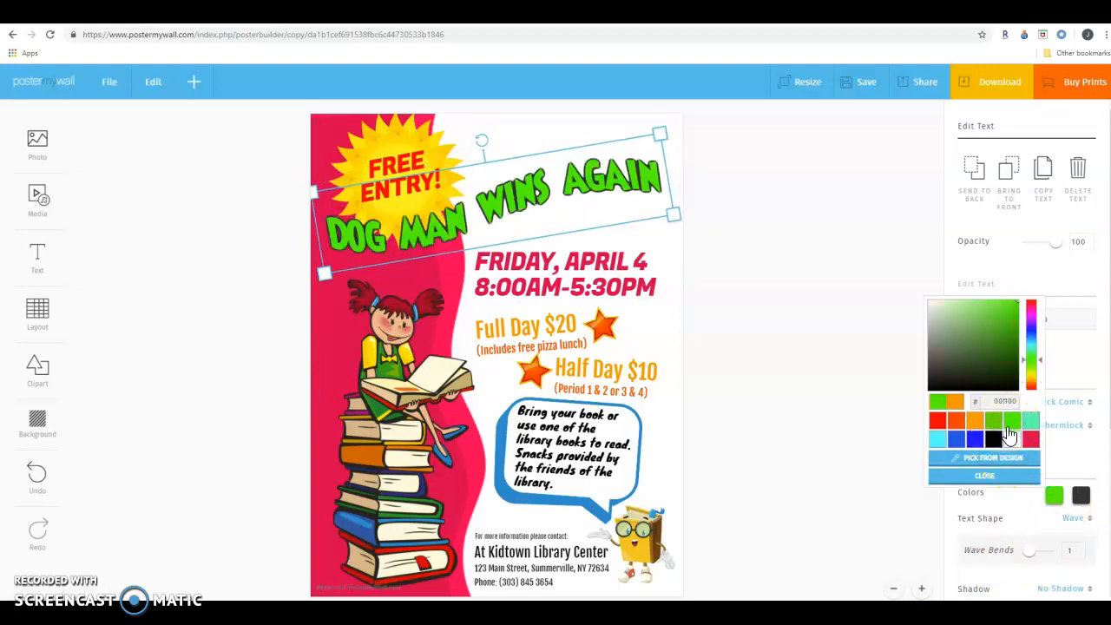
{"action": "left_click", "coordinate": [974, 441]}
{"action": "left_click", "coordinate": [971, 474]}
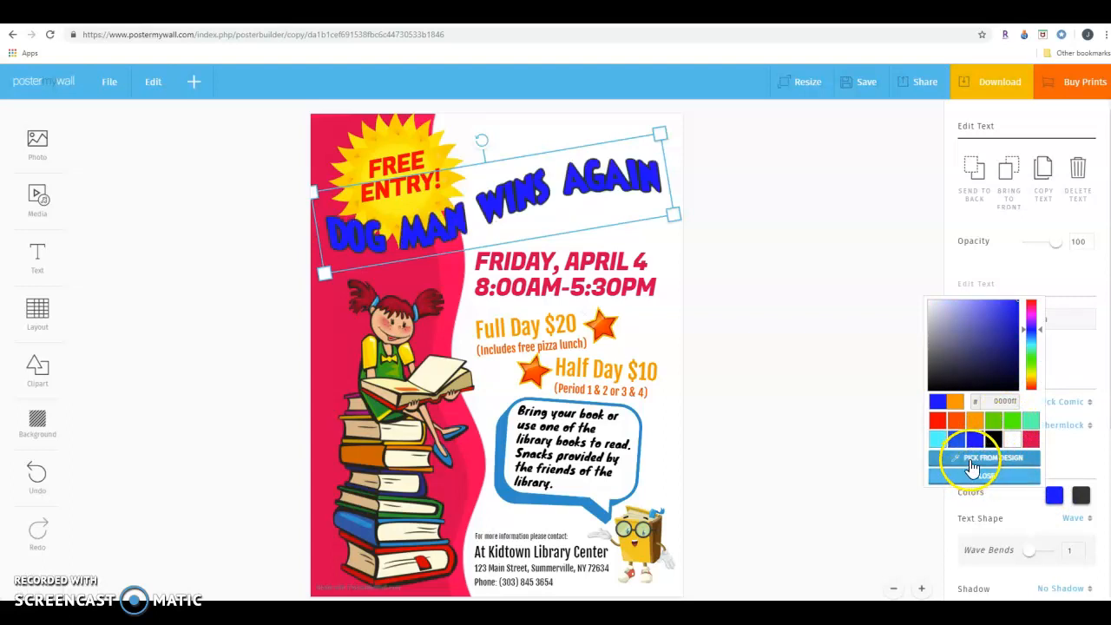
{"action": "left_click", "coordinate": [974, 421]}
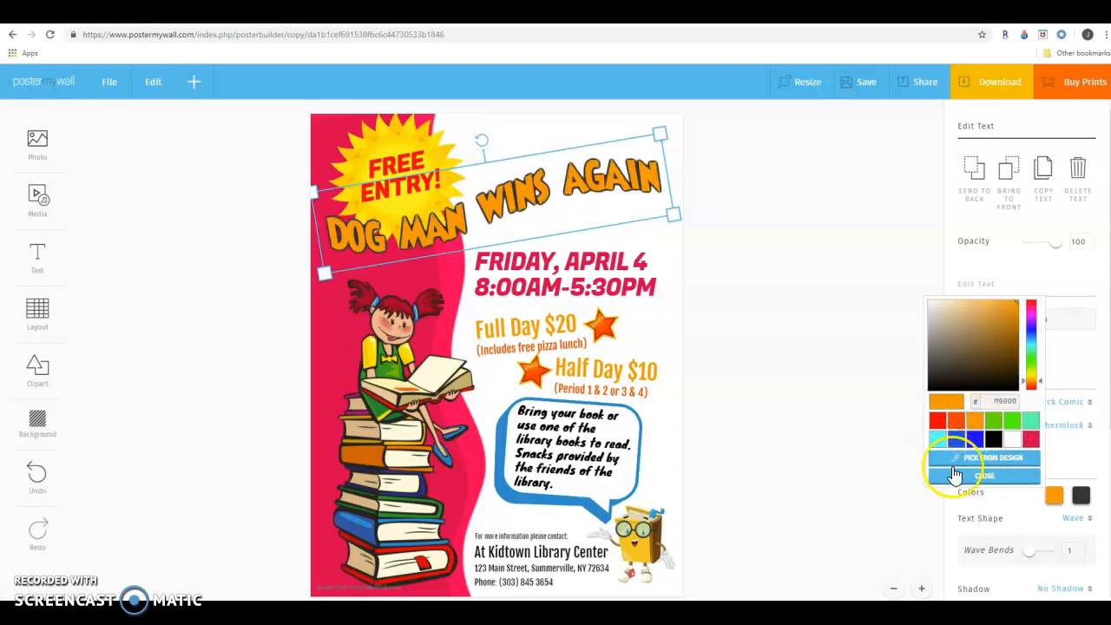
{"action": "left_click", "coordinate": [984, 477]}
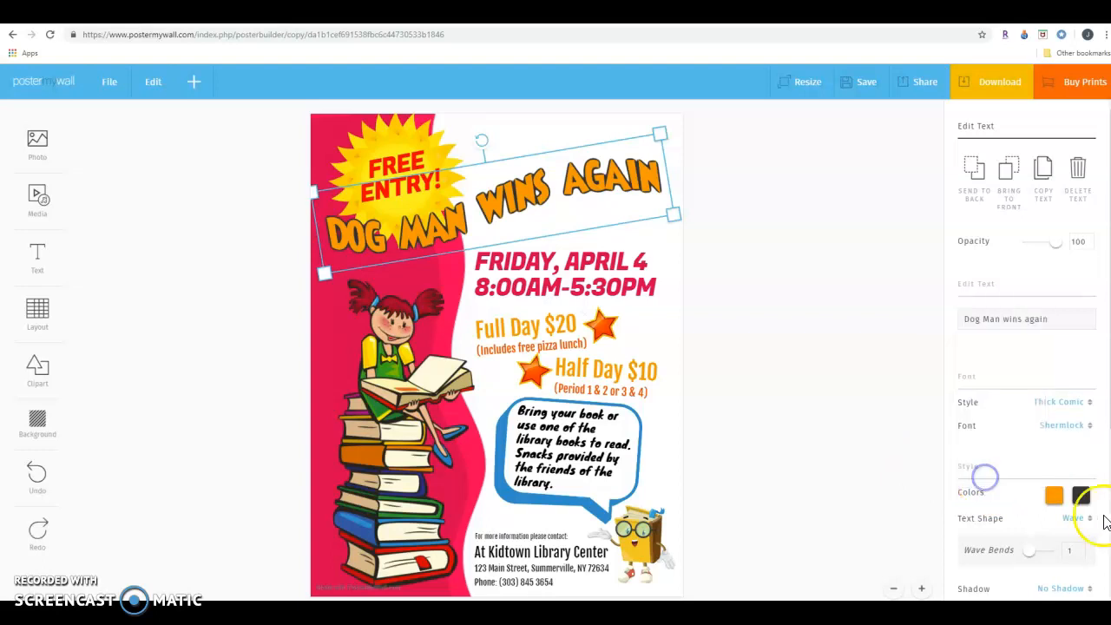
Replace the FREE ENTRY! text in the yellow starburst with "Award Winning Graphic Novel".
{"action": "left_click", "coordinate": [395, 163]}
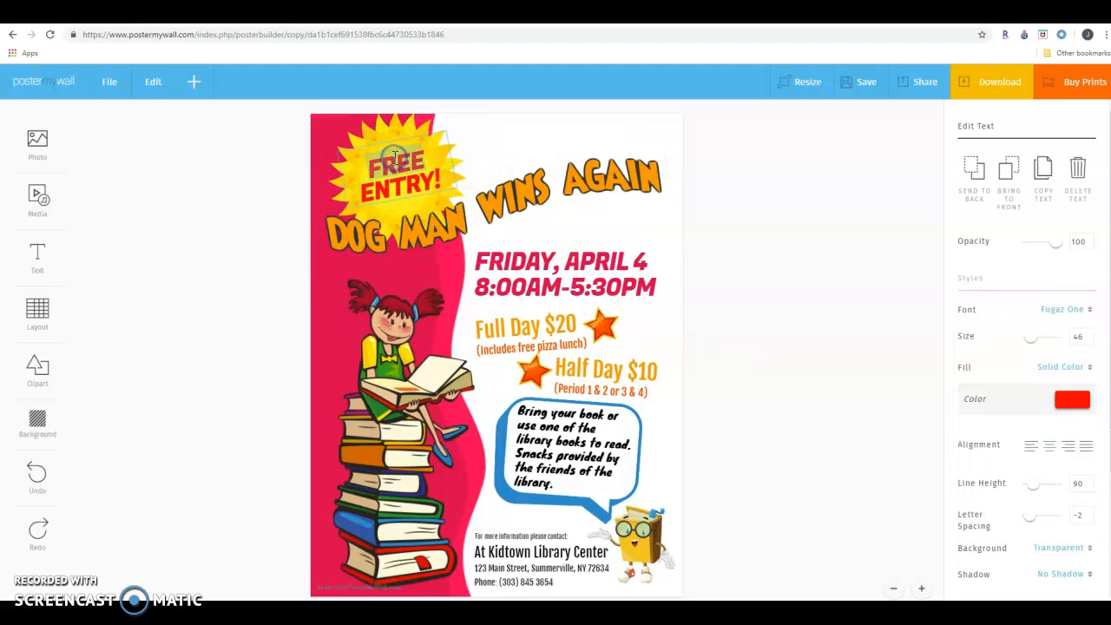
{"action": "left_click", "coordinate": [439, 178]}
{"action": "left_click", "coordinate": [376, 173]}
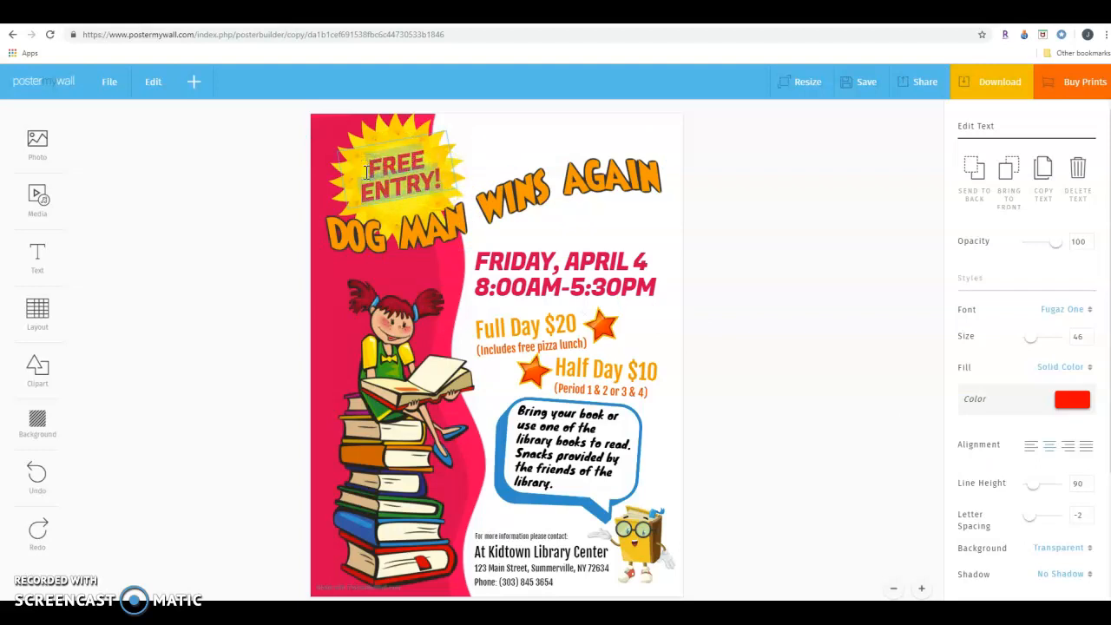
{"action": "type", "text": "Award Winning"}
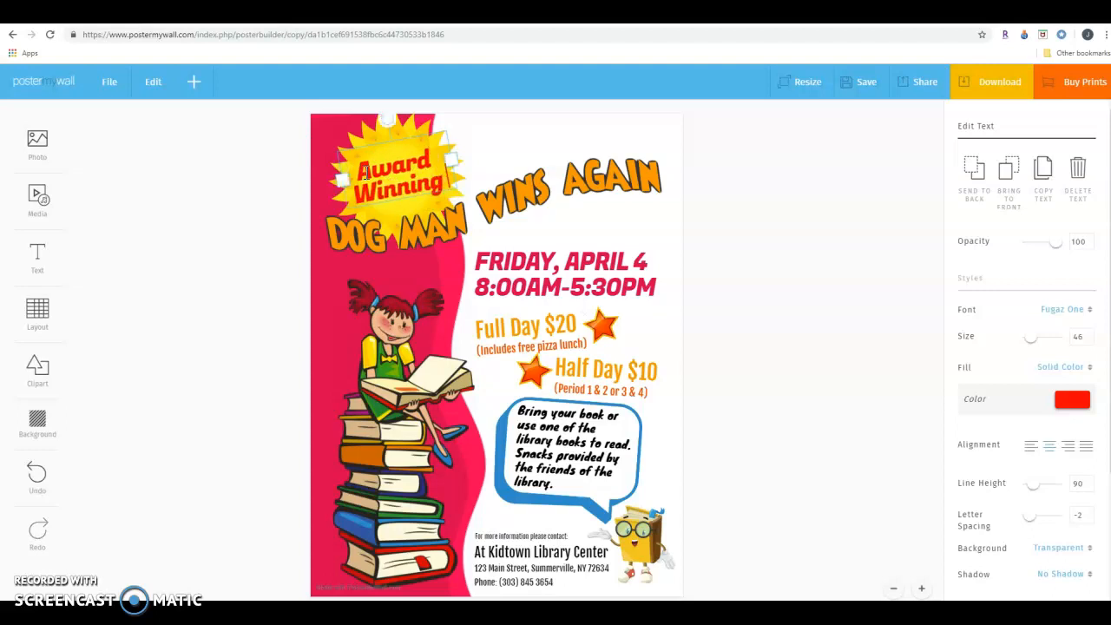
{"action": "type", "text": " Graphic Novel"}
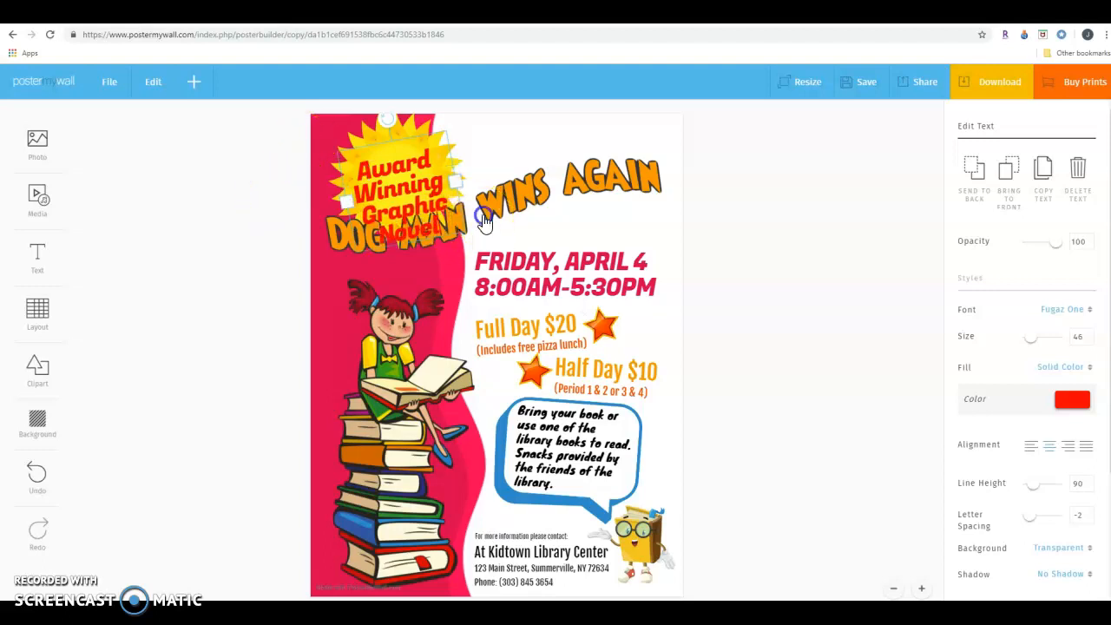
Move the Dog Man heading down below the starburst and shift the starburst text upward to fit inside it.
{"action": "left_click", "coordinate": [484, 217]}
{"action": "left_click_drag", "start_coordinate": [484, 246], "coordinate": [464, 273]}
{"action": "left_click", "coordinate": [482, 217]}
{"action": "left_click", "coordinate": [395, 172]}
{"action": "mouse_move", "coordinate": [394, 177]}
{"action": "left_mouse_down"}
{"action": "mouse_move", "coordinate": [398, 157]}
{"action": "mouse_move", "coordinate": [403, 167]}
{"action": "mouse_move", "coordinate": [391, 163]}
{"action": "left_mouse_up"}
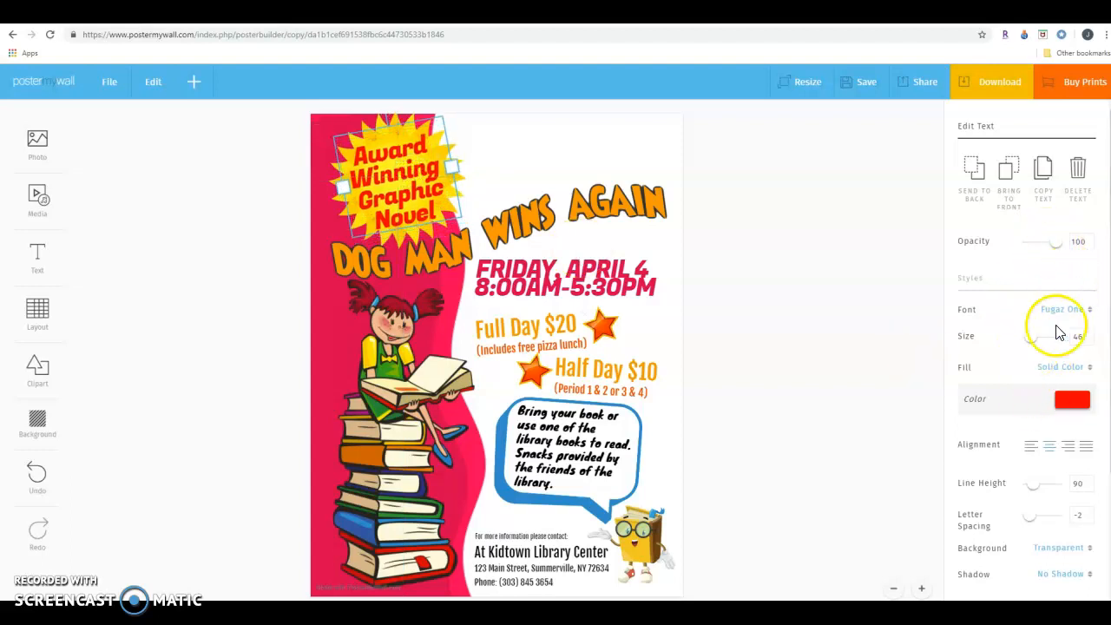
Reduce the starburst text's font size to 28 and recenter the text in the starburst.
{"action": "left_click", "coordinate": [1088, 338]}
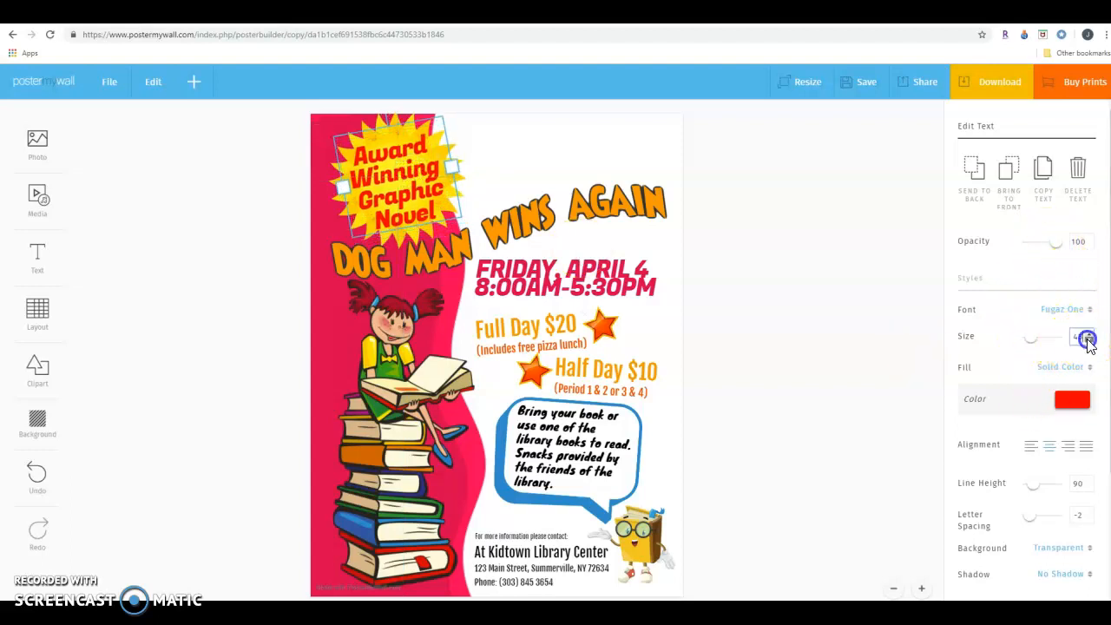
{"action": "left_click", "coordinate": [1089, 342]}
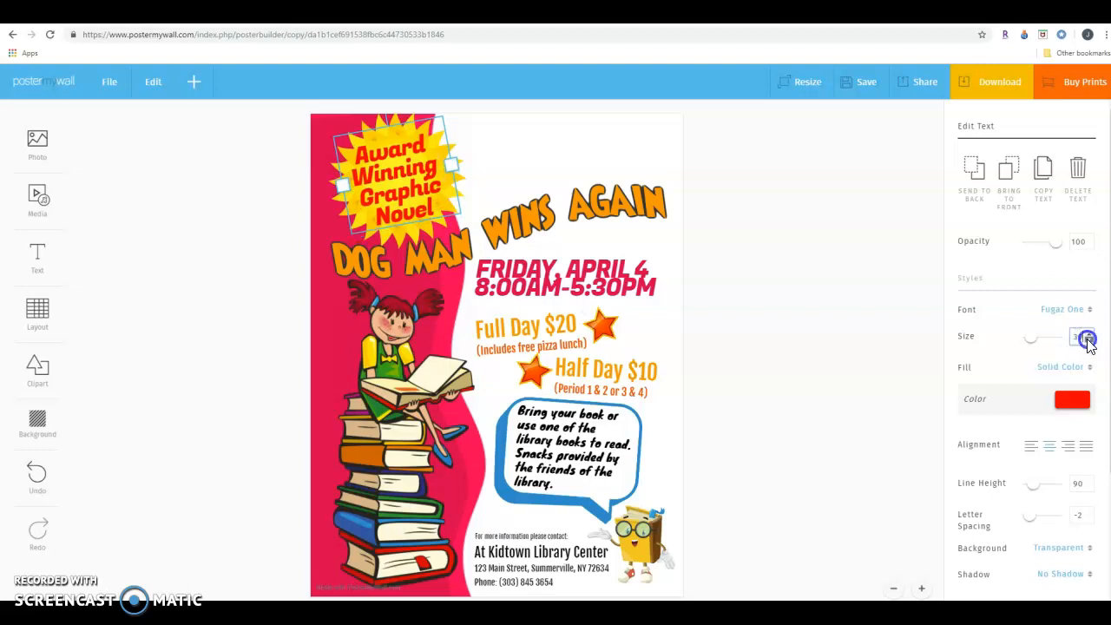
{"action": "left_click", "coordinate": [1088, 341]}
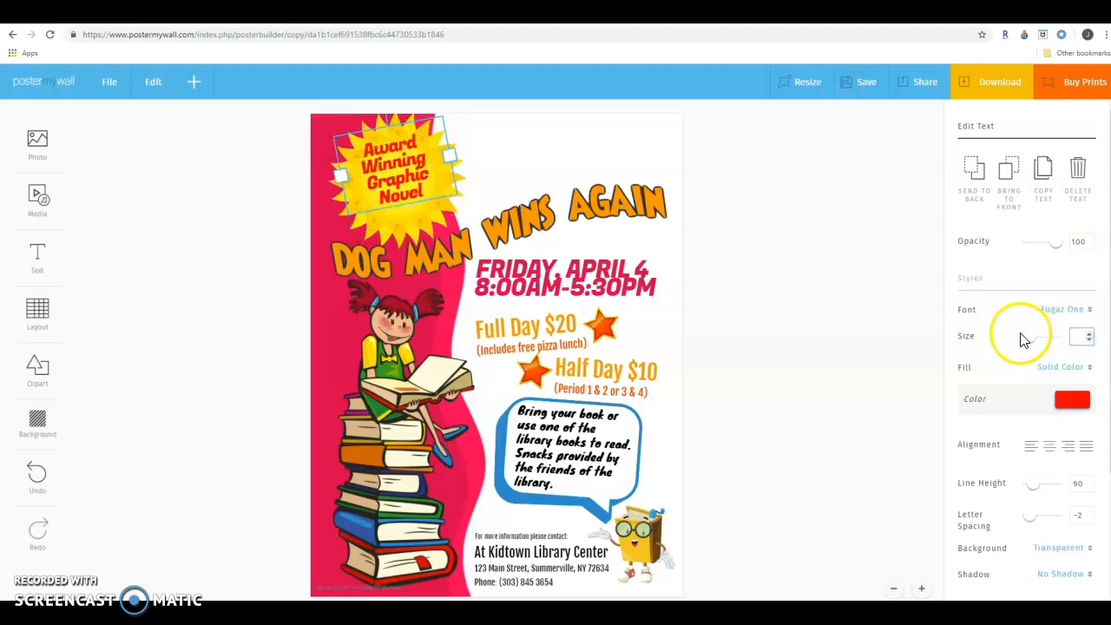
{"action": "left_click_drag", "start_coordinate": [398, 181], "coordinate": [404, 196]}
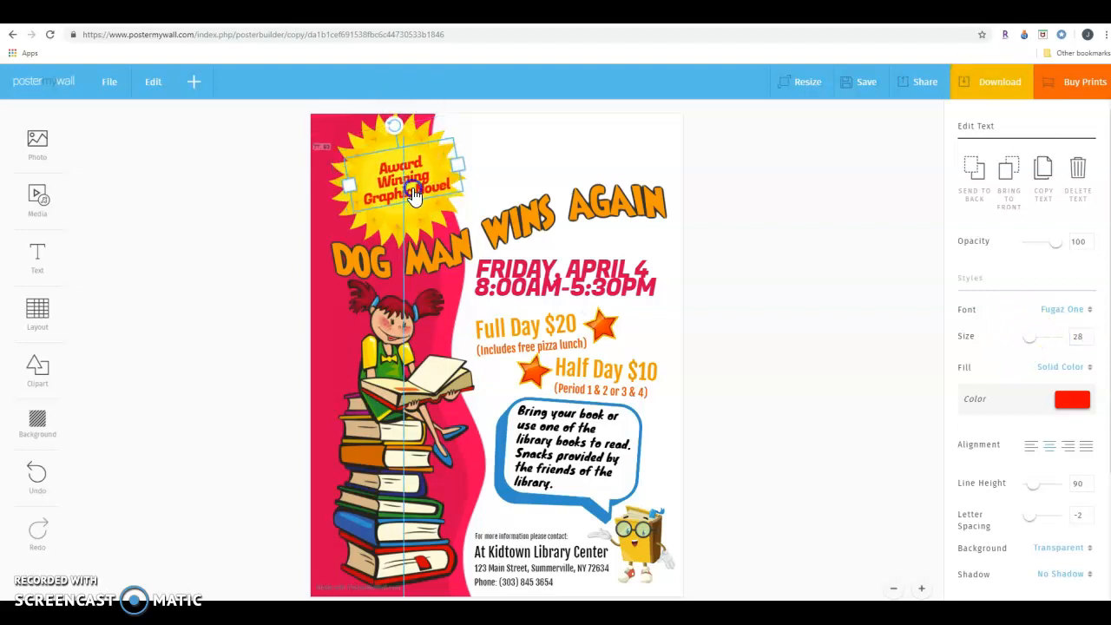
Put "Novel" on its own line in the starburst text and shift the starburst slightly to center it behind the text.
{"action": "double_click", "coordinate": [415, 189]}
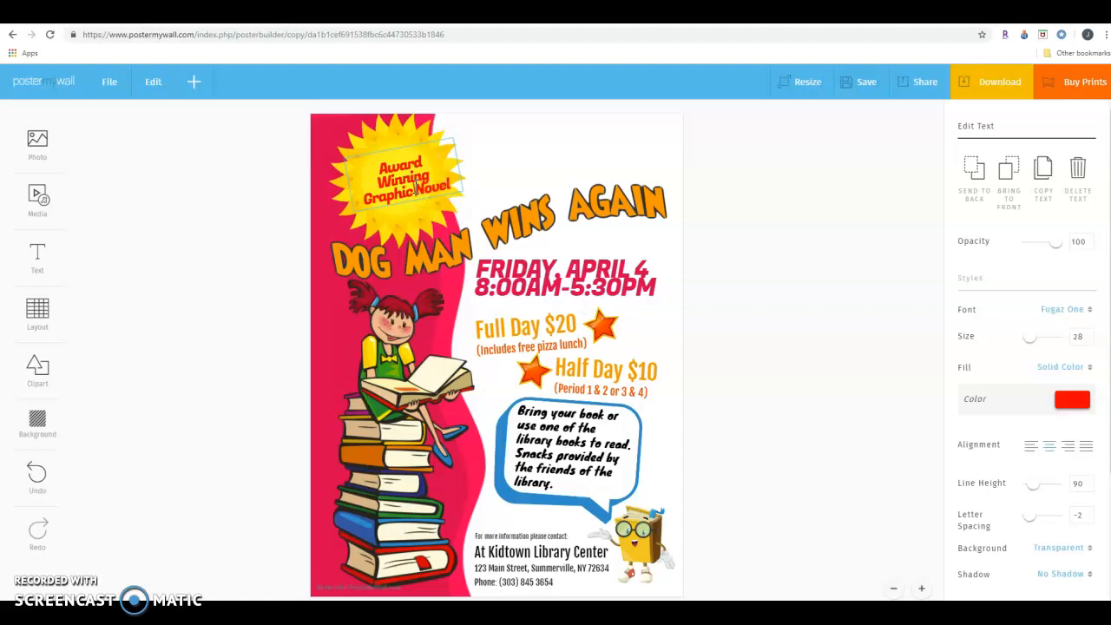
{"action": "key", "text": "Return"}
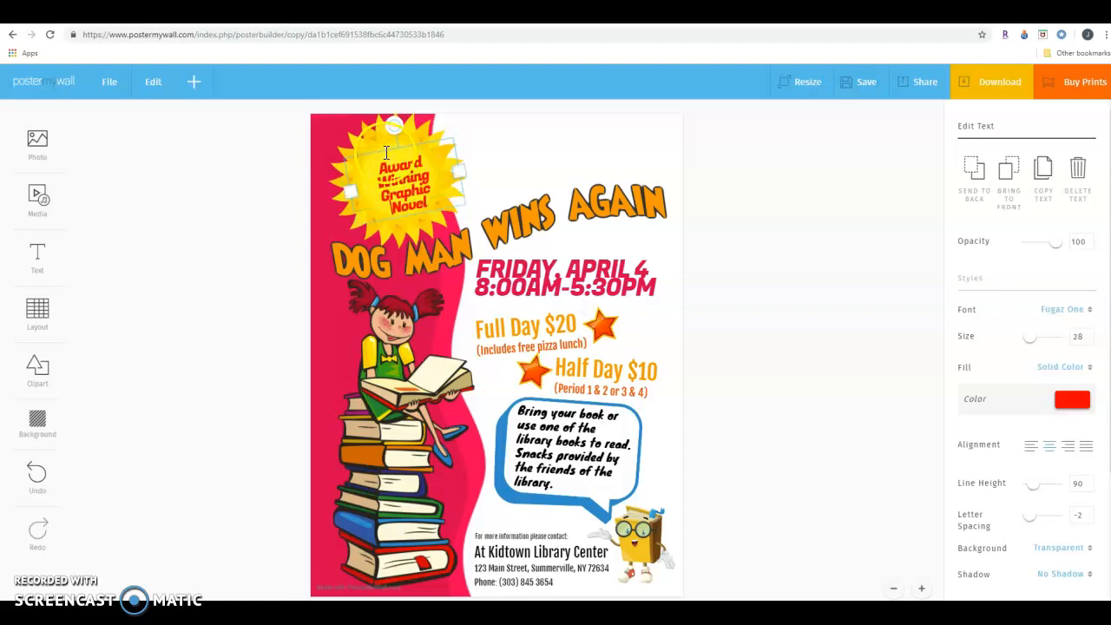
{"action": "mouse_move", "coordinate": [385, 156]}
{"action": "left_mouse_down"}
{"action": "mouse_move", "coordinate": [378, 142]}
{"action": "mouse_move", "coordinate": [391, 156]}
{"action": "left_mouse_up"}
{"action": "left_click", "coordinate": [502, 178]}
{"action": "left_click", "coordinate": [25, 264]}
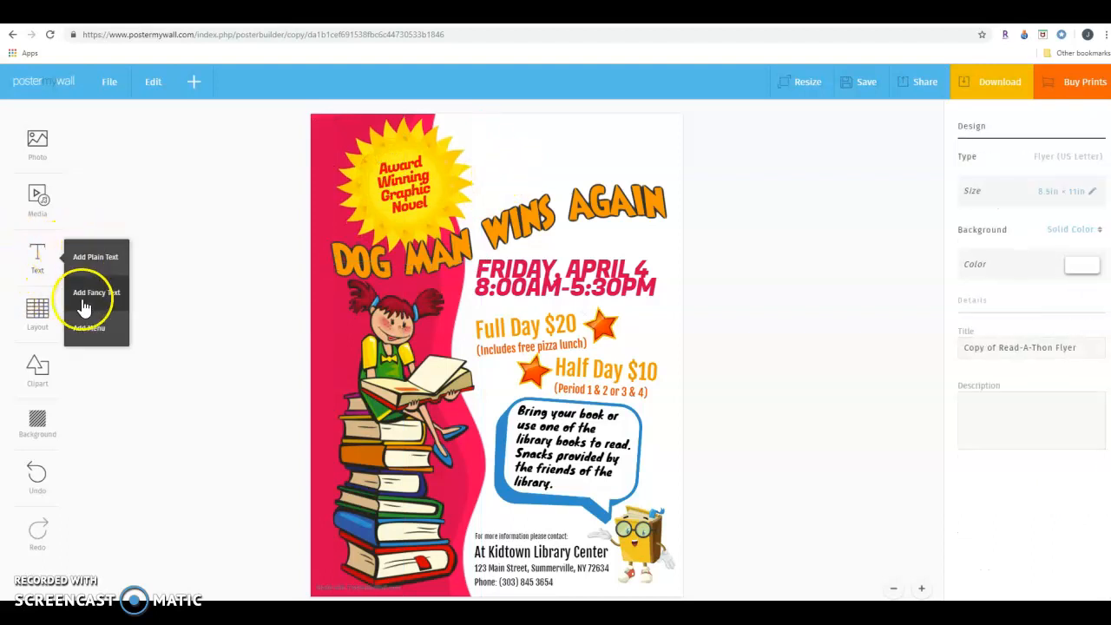
{"action": "left_click", "coordinate": [37, 209]}
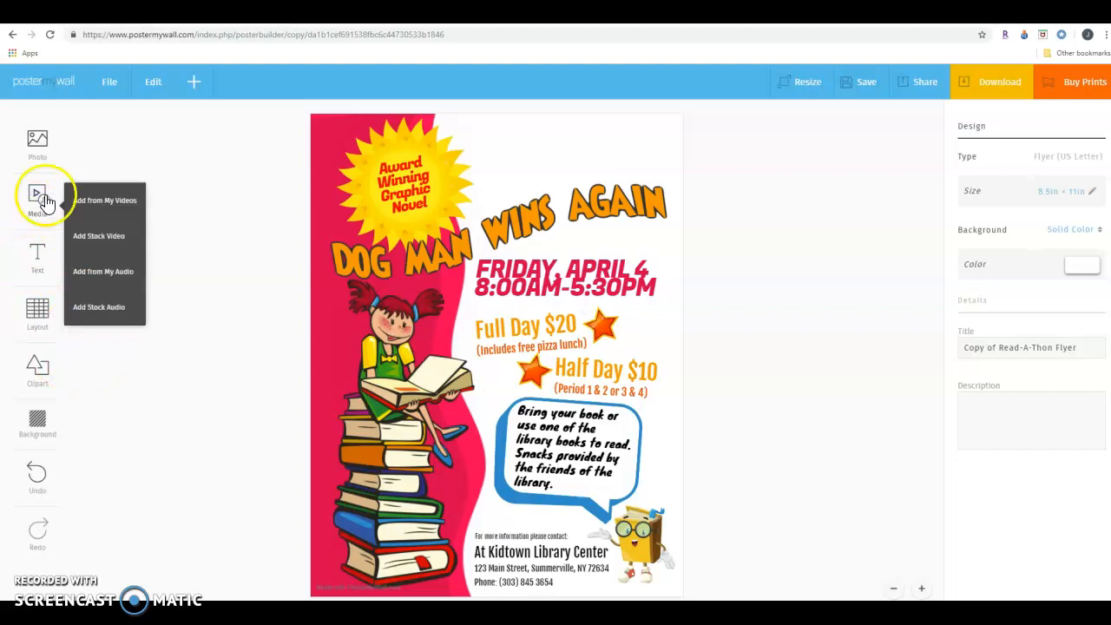
{"action": "left_click", "coordinate": [32, 154]}
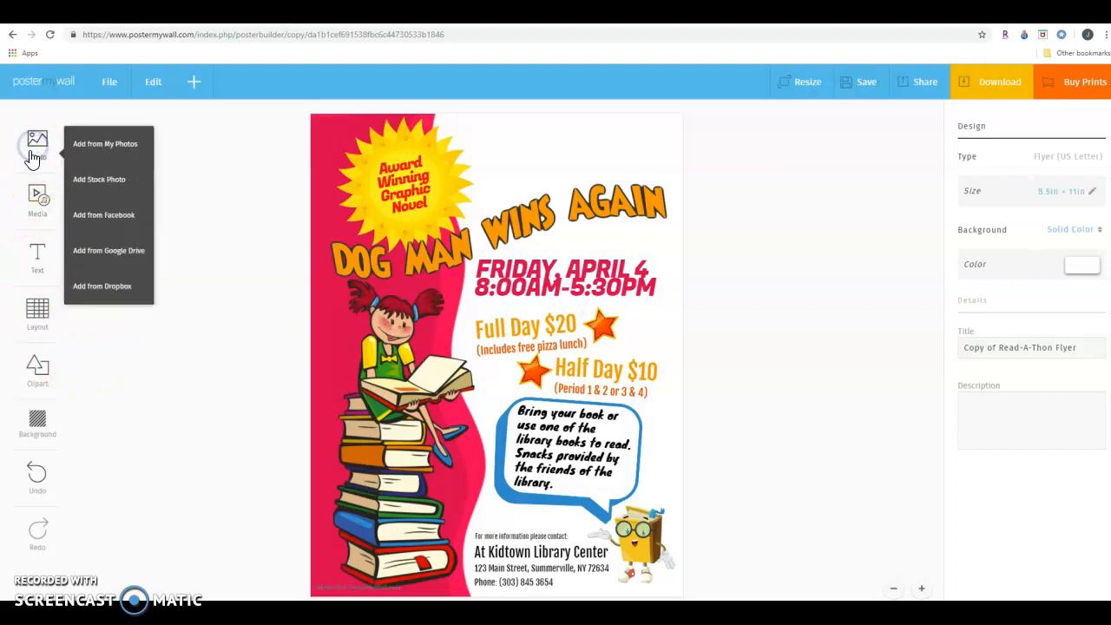
{"action": "left_click", "coordinate": [40, 196]}
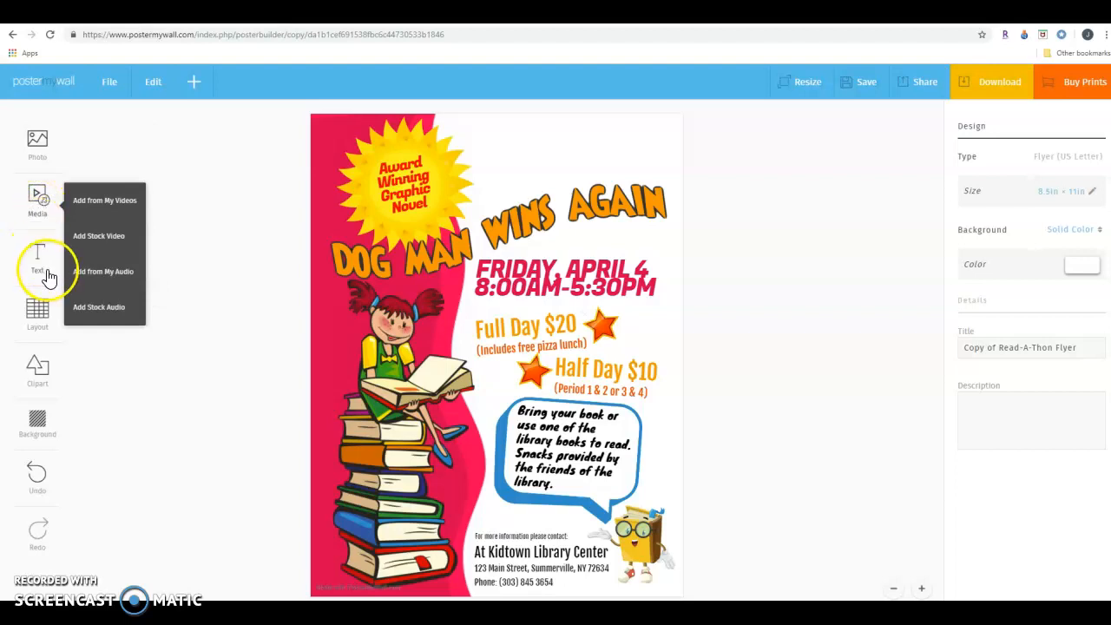
{"action": "left_click", "coordinate": [39, 314]}
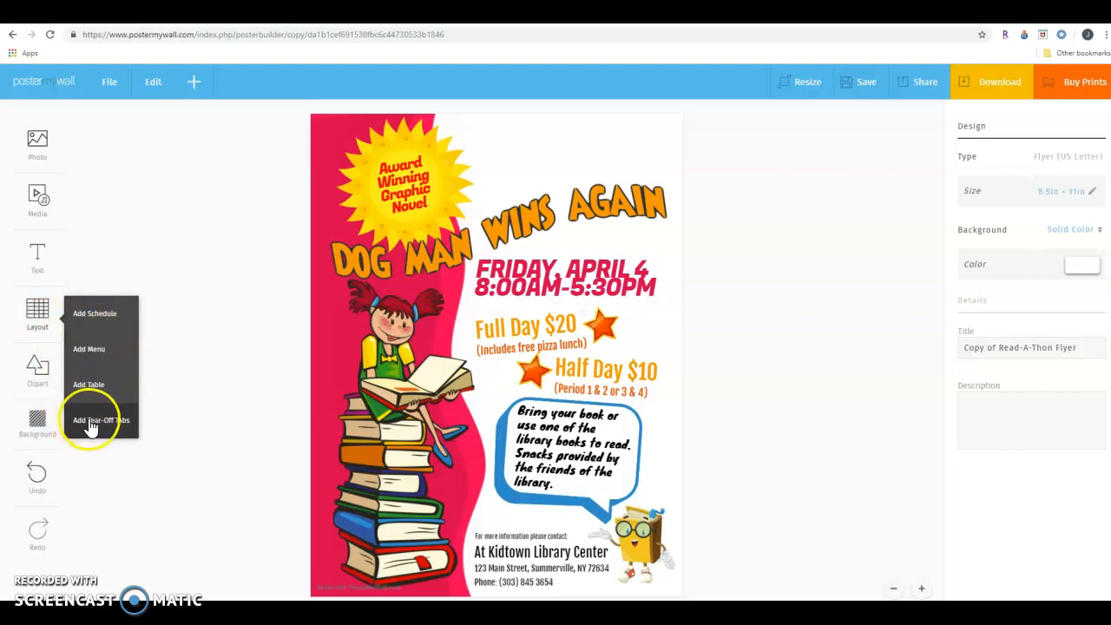
{"action": "left_click", "coordinate": [30, 379]}
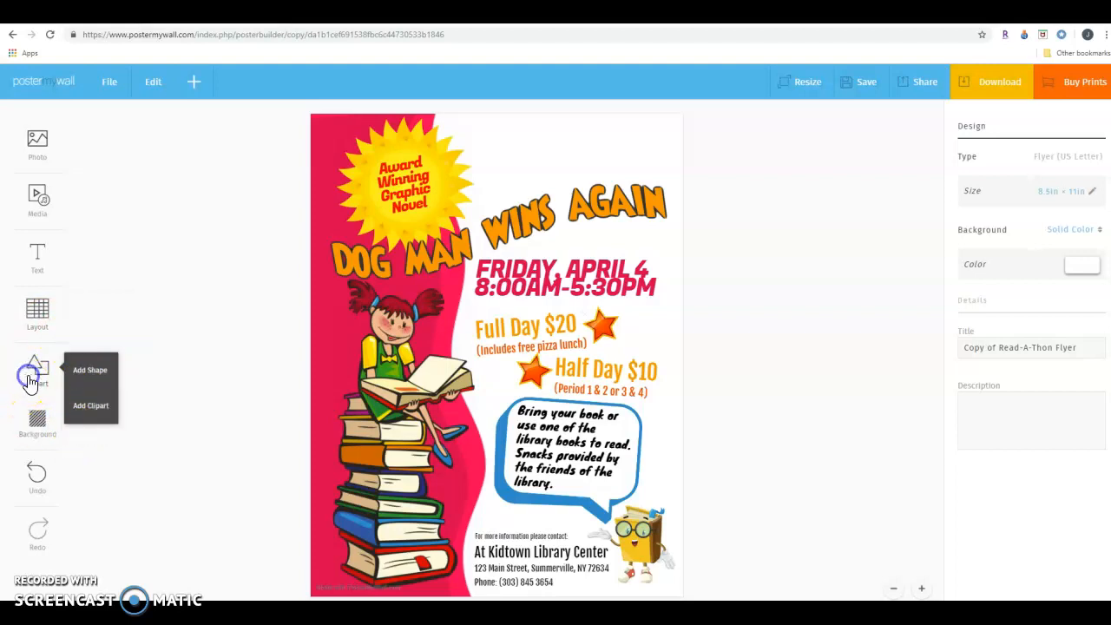
{"action": "left_click", "coordinate": [41, 422]}
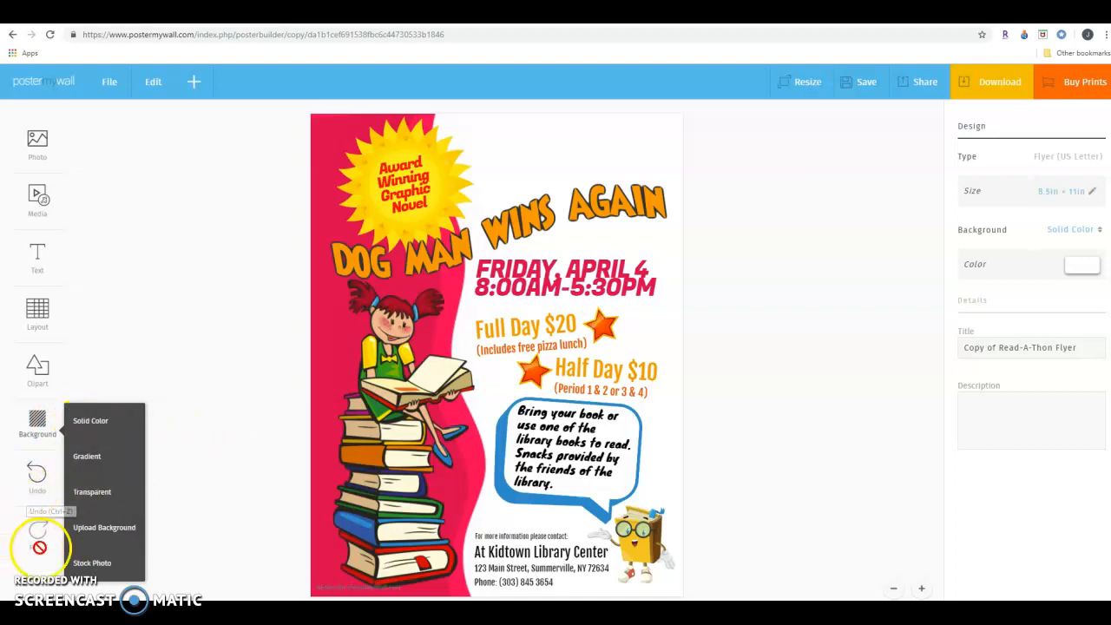
{"action": "left_click", "coordinate": [733, 328]}
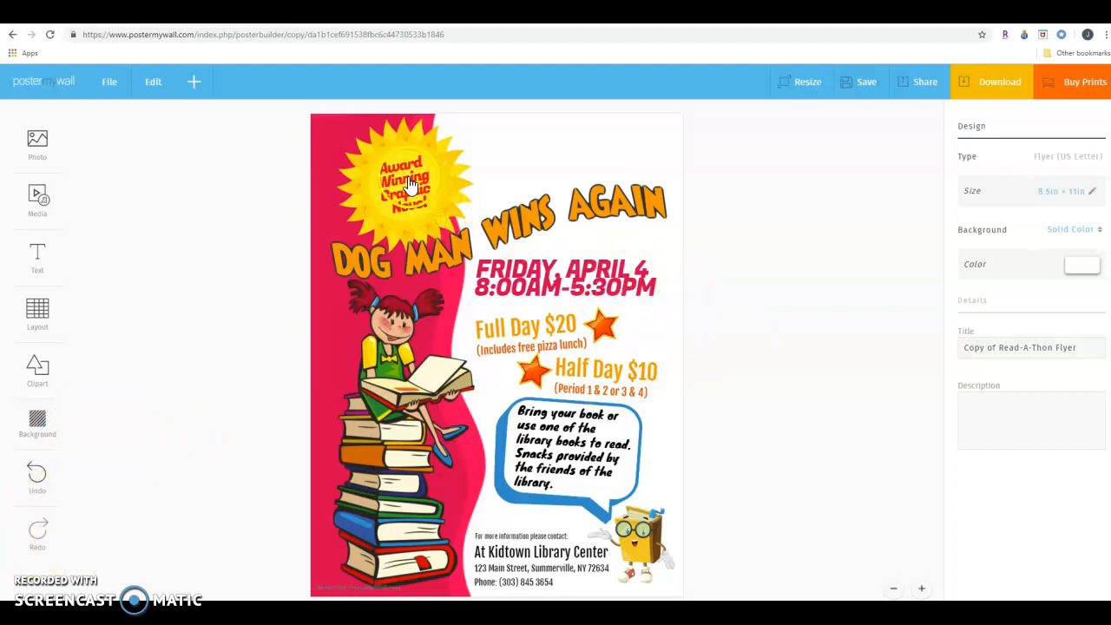
Replace the 8:00AM-5:30PM text with "Dog Man has won multiple graphic novel awards!".
{"action": "left_click", "coordinate": [557, 282]}
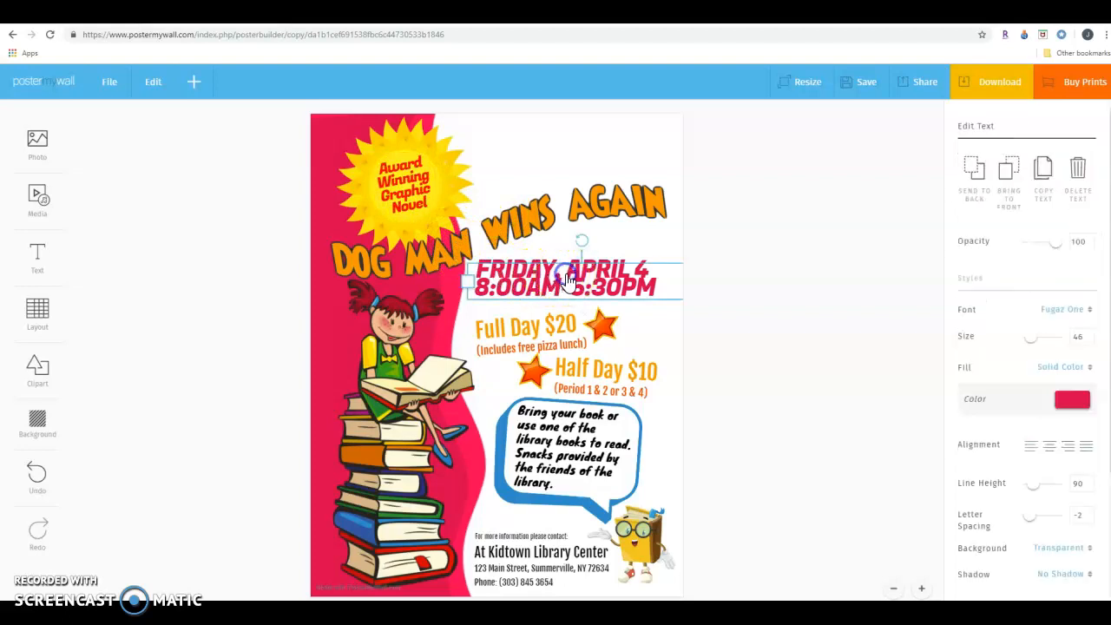
{"action": "left_click", "coordinate": [632, 278]}
{"action": "left_click_drag", "start_coordinate": [655, 284], "coordinate": [473, 246]}
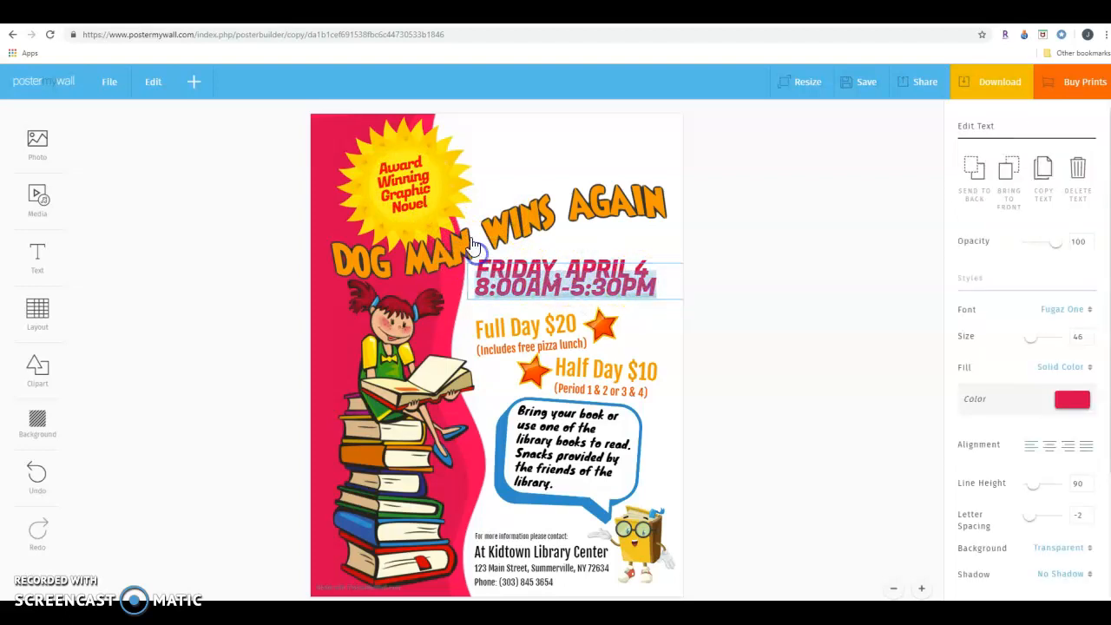
{"action": "key", "text": "BackSpace"}
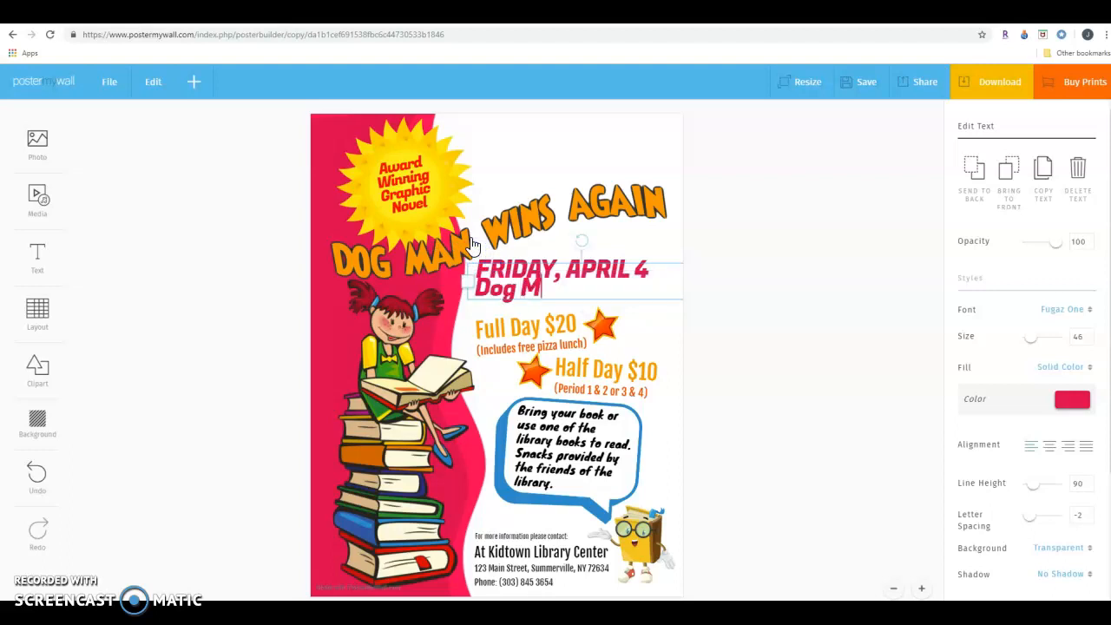
{"action": "type", "text": "Dog Man has won multiple graphi"}
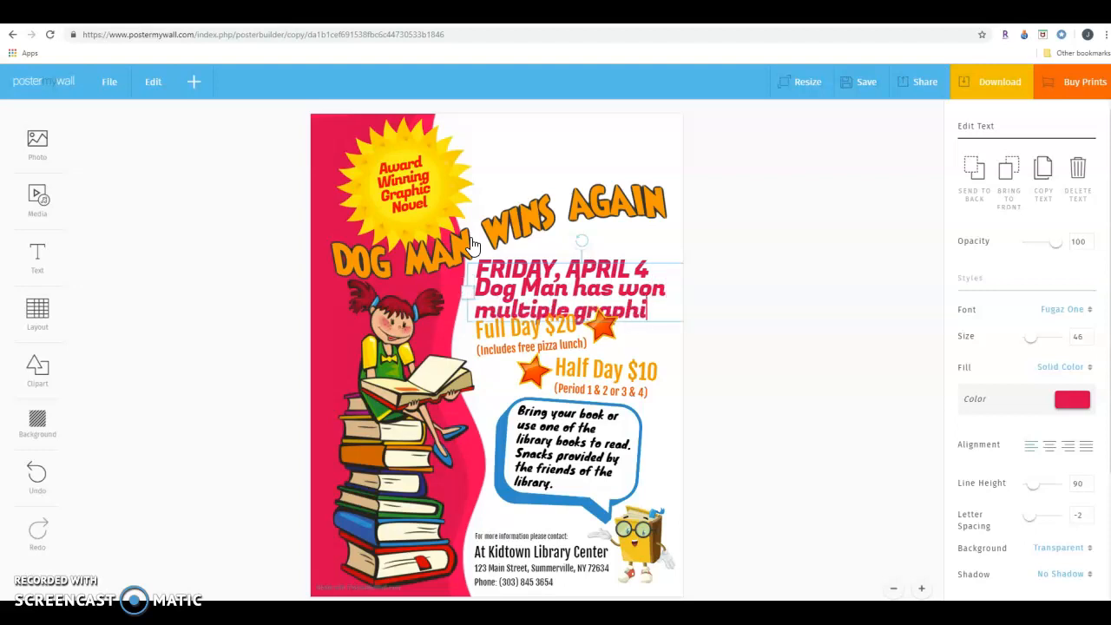
{"action": "type", "text": "c novel awards!"}
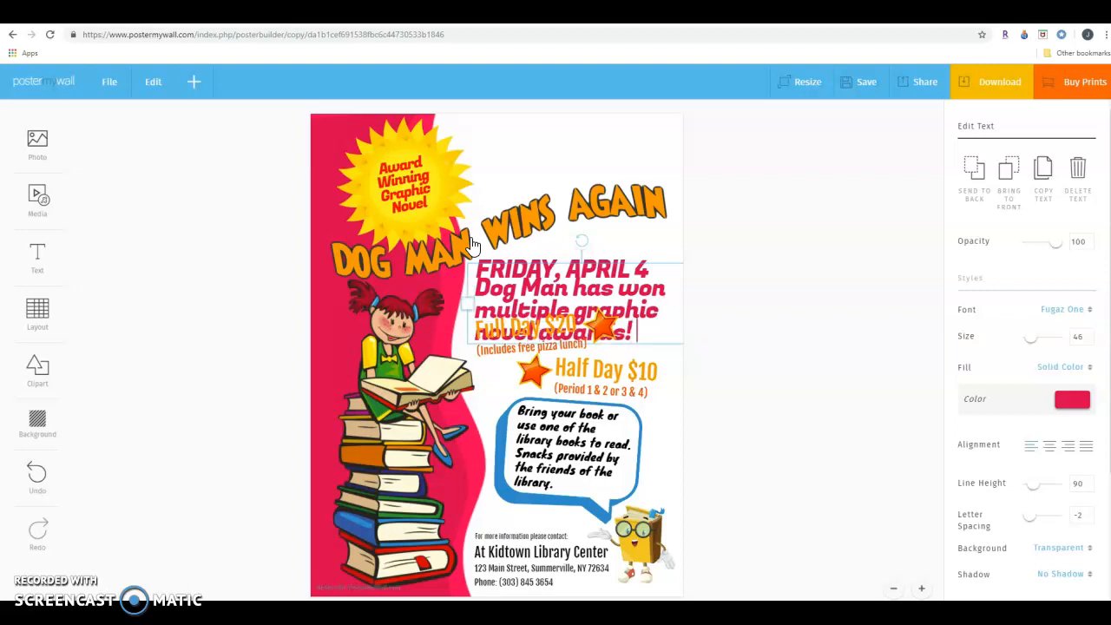
{"action": "left_click", "coordinate": [593, 265]}
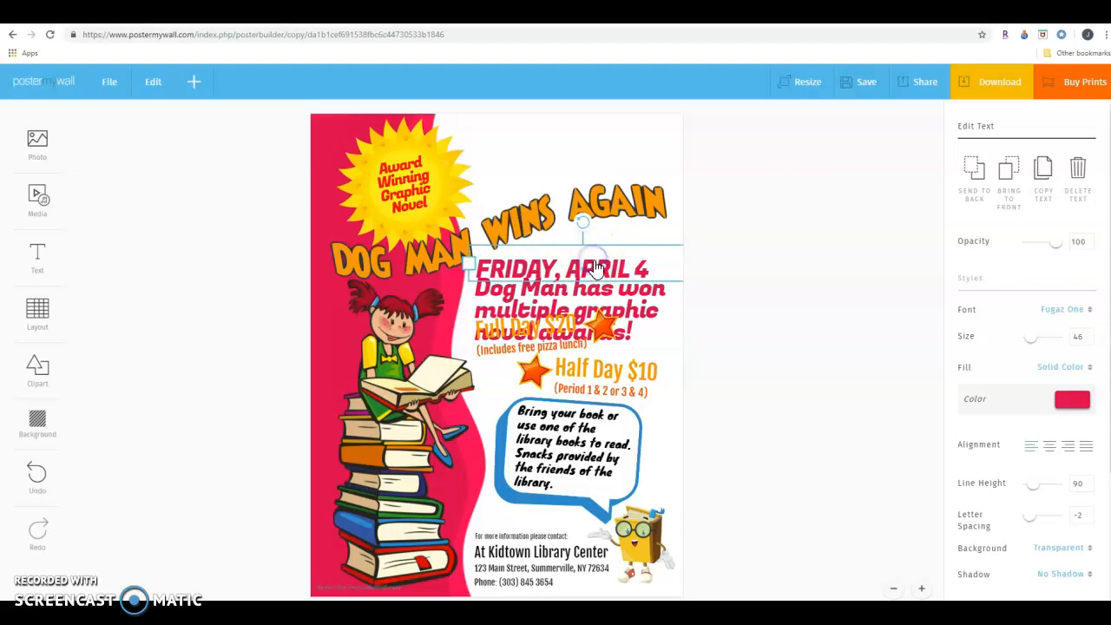
{"action": "left_click", "coordinate": [594, 243]}
{"action": "key", "text": "Delete"}
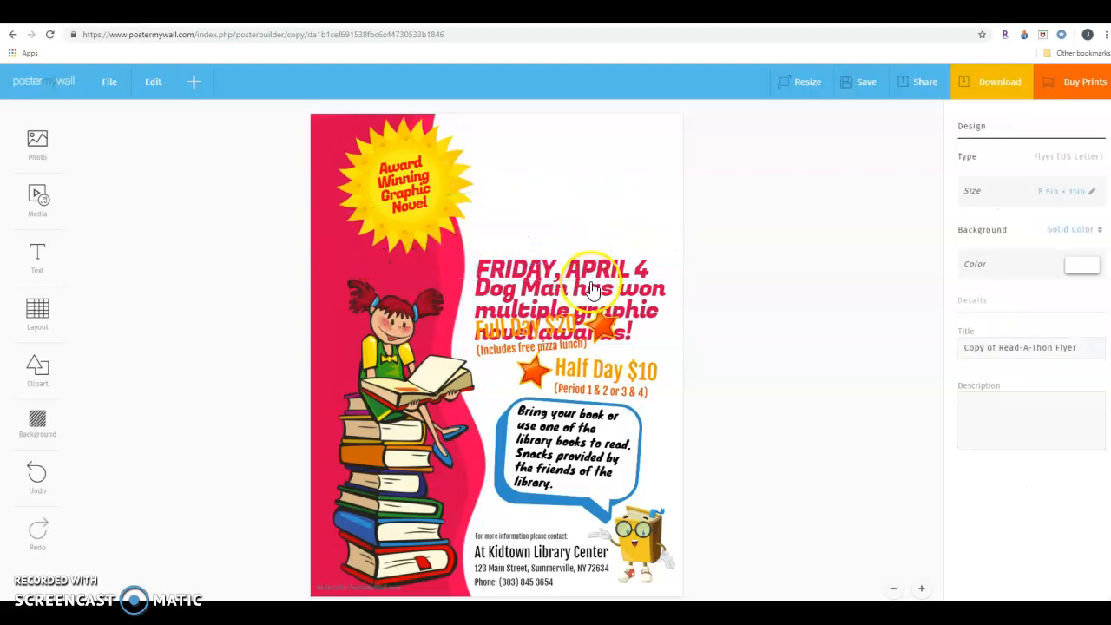
{"action": "key", "text": "ctrl+z"}
Move the award text down off the "FRIDAY, APRIL 4" line and delete that date line.
{"action": "left_click", "coordinate": [568, 283]}
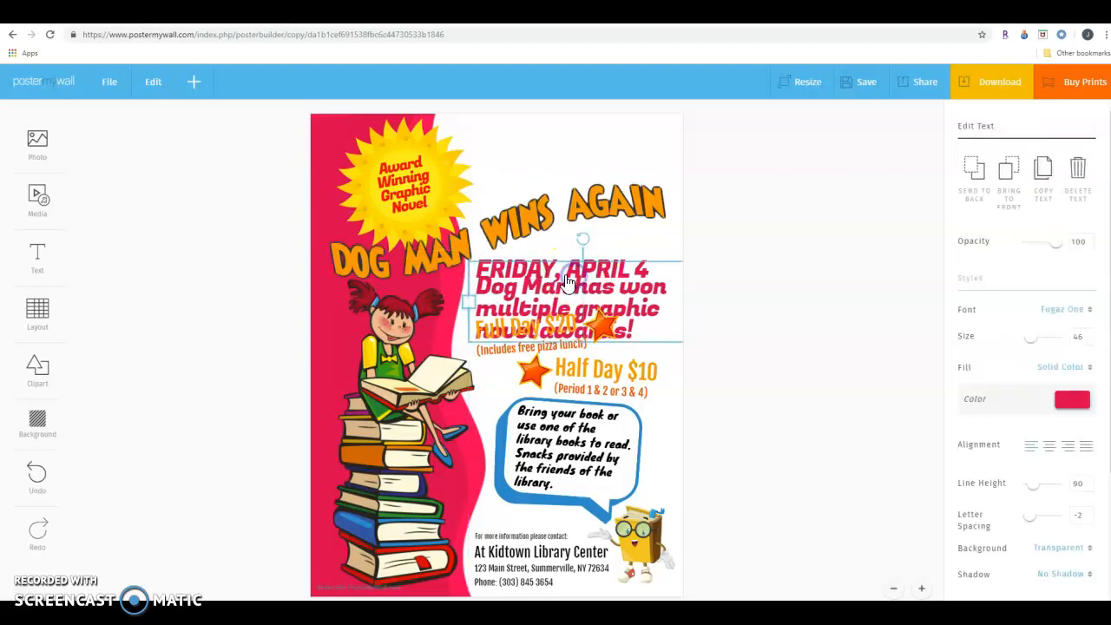
{"action": "left_click_drag", "start_coordinate": [539, 264], "coordinate": [533, 303]}
{"action": "left_click", "coordinate": [530, 273]}
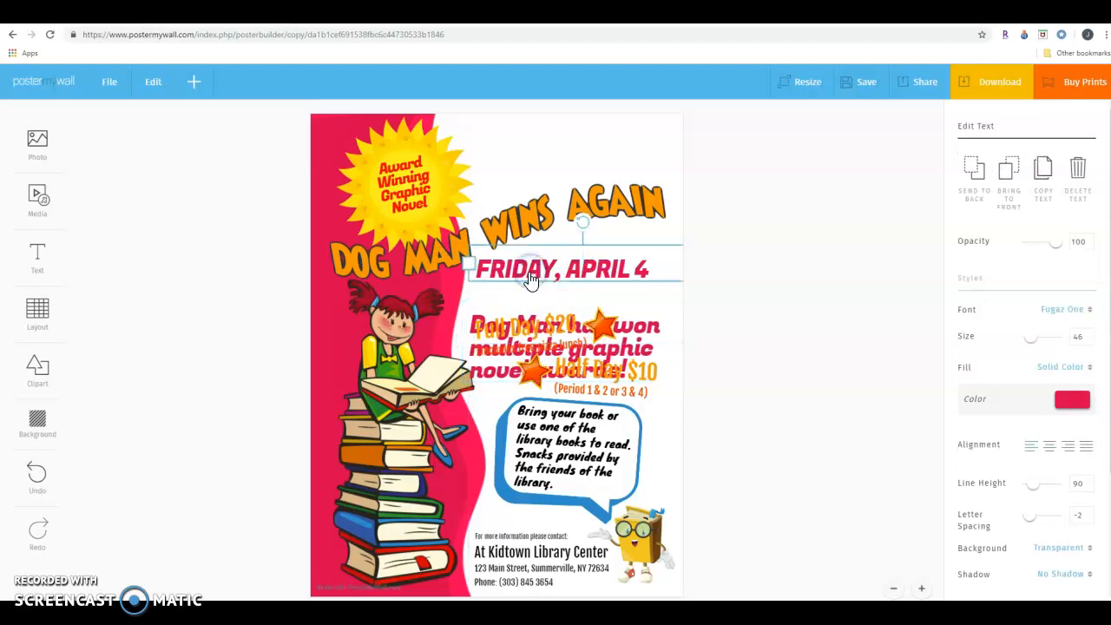
{"action": "key", "text": "Delete"}
Move the award text up into the empty space beneath the "WINS AGAIN" part of the heading.
{"action": "left_click", "coordinate": [533, 306]}
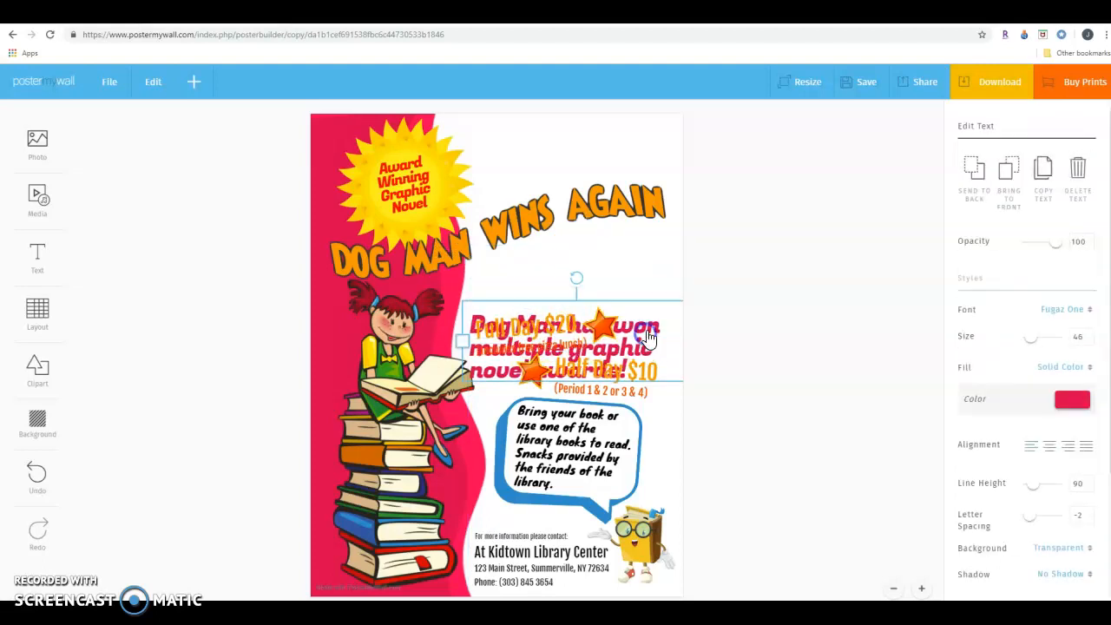
{"action": "left_click", "coordinate": [642, 297]}
{"action": "left_click", "coordinate": [635, 278]}
{"action": "left_click", "coordinate": [633, 335]}
{"action": "left_click", "coordinate": [623, 310]}
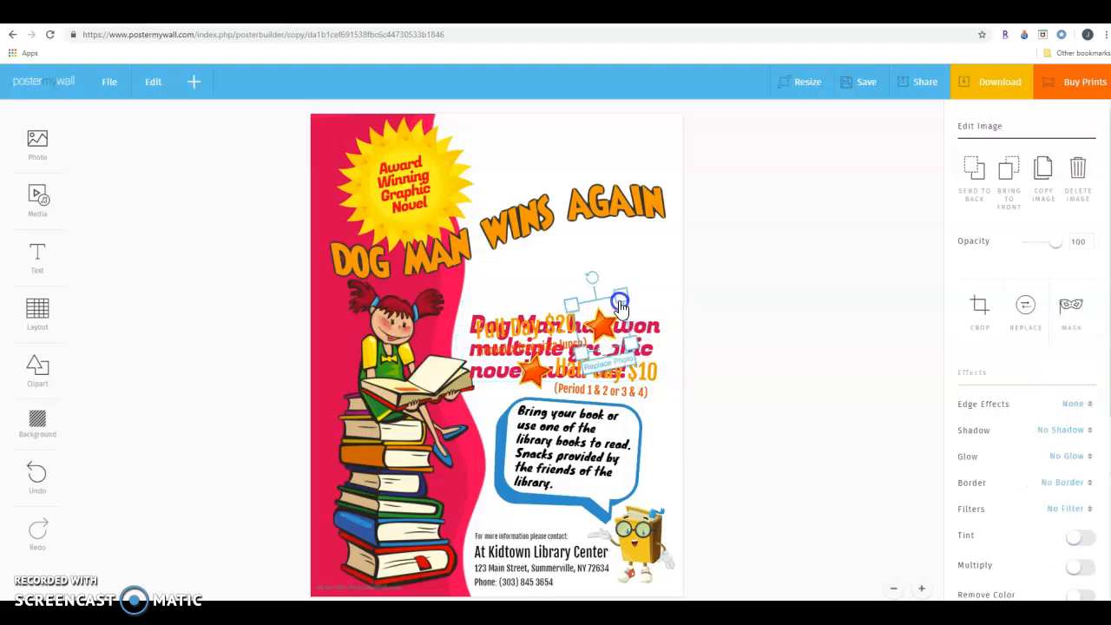
{"action": "left_click", "coordinate": [500, 354]}
{"action": "left_click_drag", "start_coordinate": [483, 382], "coordinate": [487, 319]}
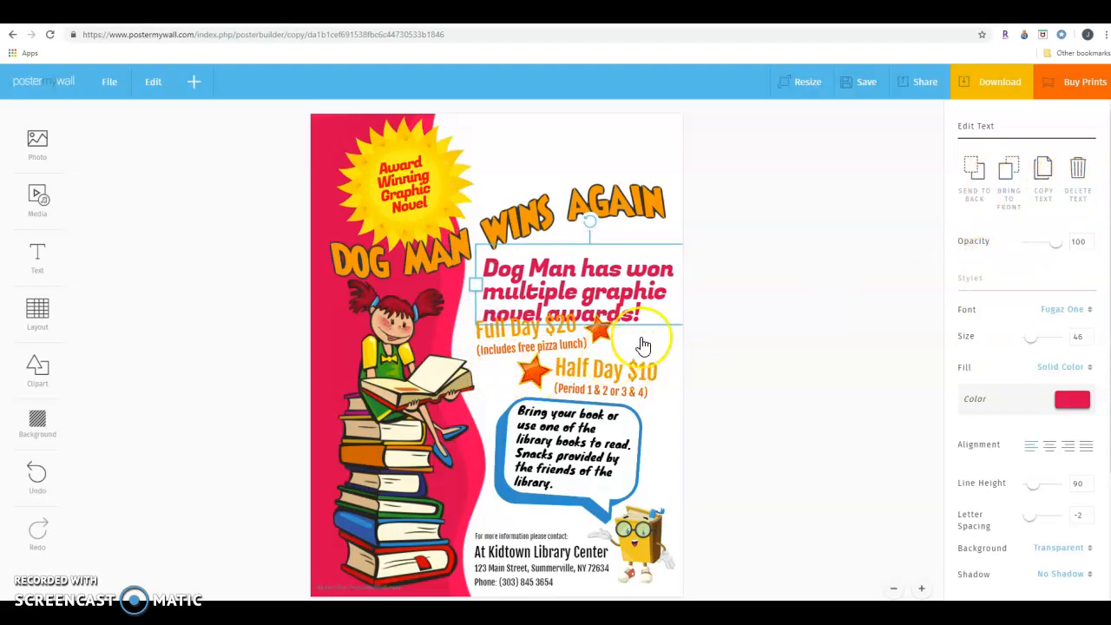
Move the "Full Day $20" text and its pizza lunch line down and to the left, away from the award text.
{"action": "left_click", "coordinate": [504, 335]}
{"action": "left_click_drag", "start_coordinate": [501, 334], "coordinate": [495, 365]}
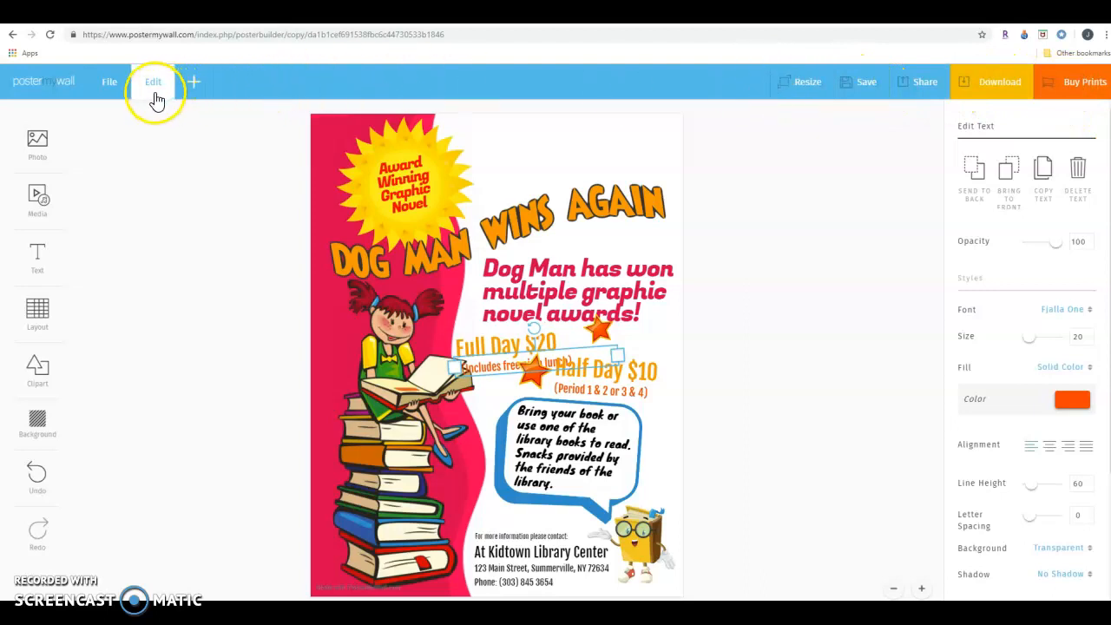
Open the list of element types that can be added to the flyer.
{"action": "left_click", "coordinate": [193, 88]}
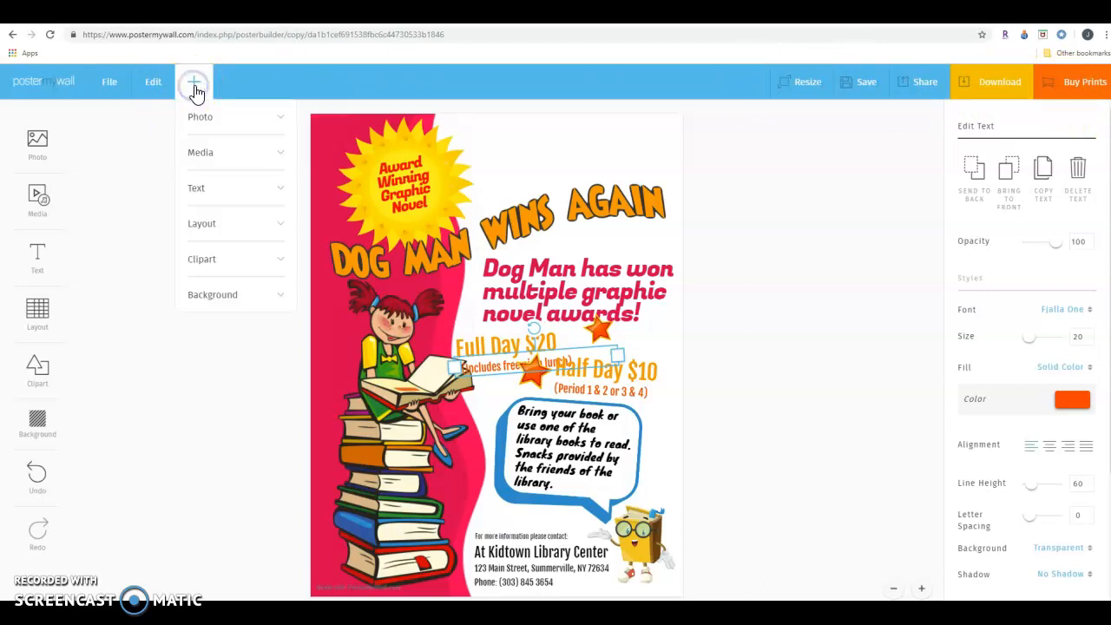